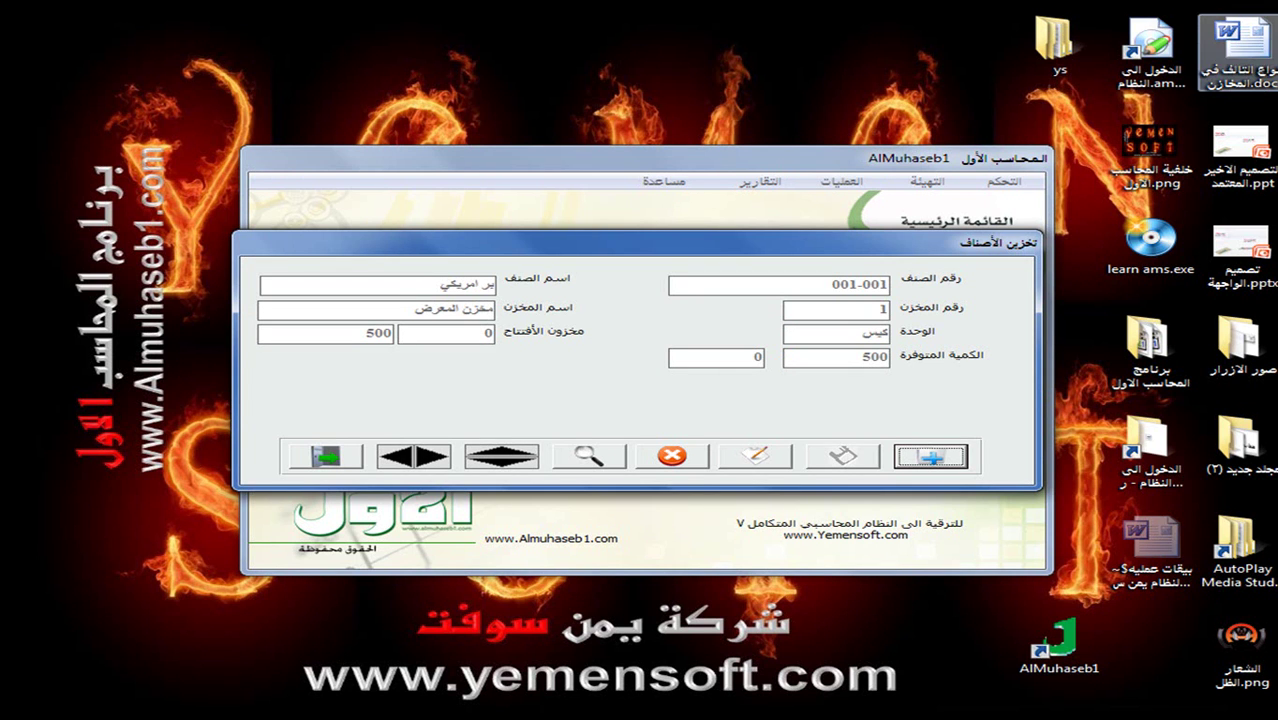
# Start a new item storage record and pick item 001-002 (بر استرالي) from group 001's item list.
pyautogui.click(932, 457)
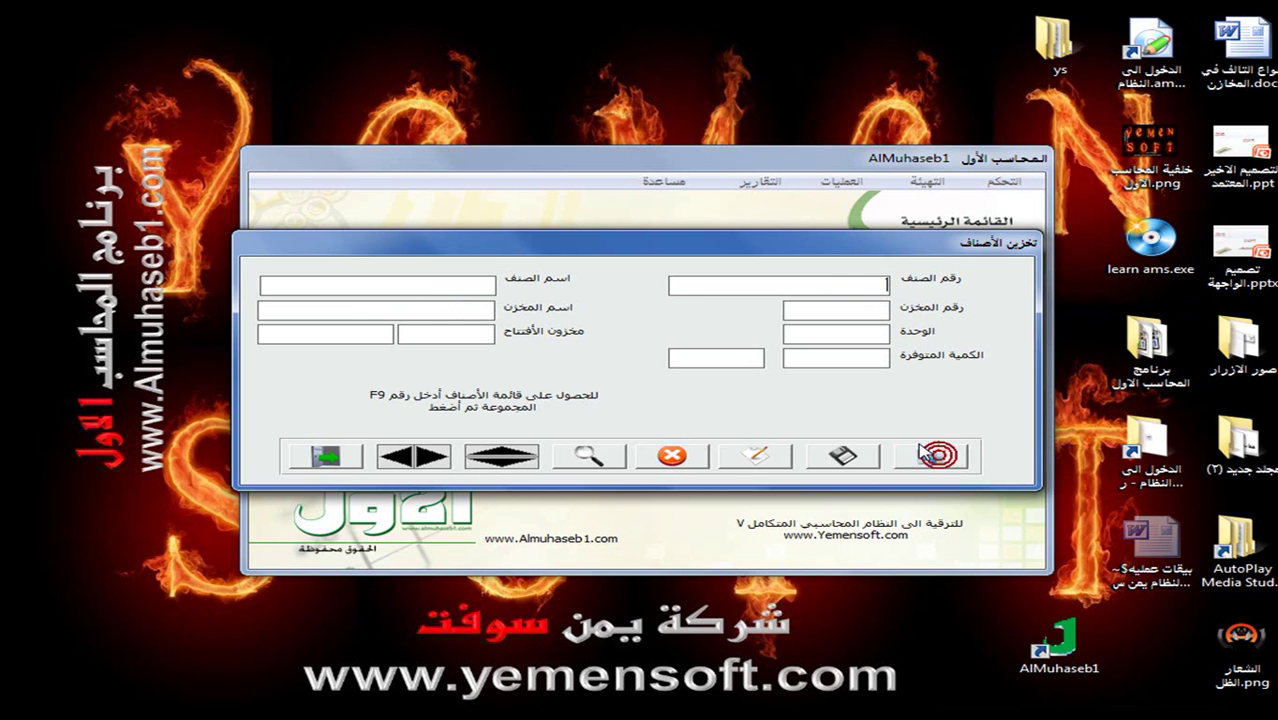
pyautogui.write('001')
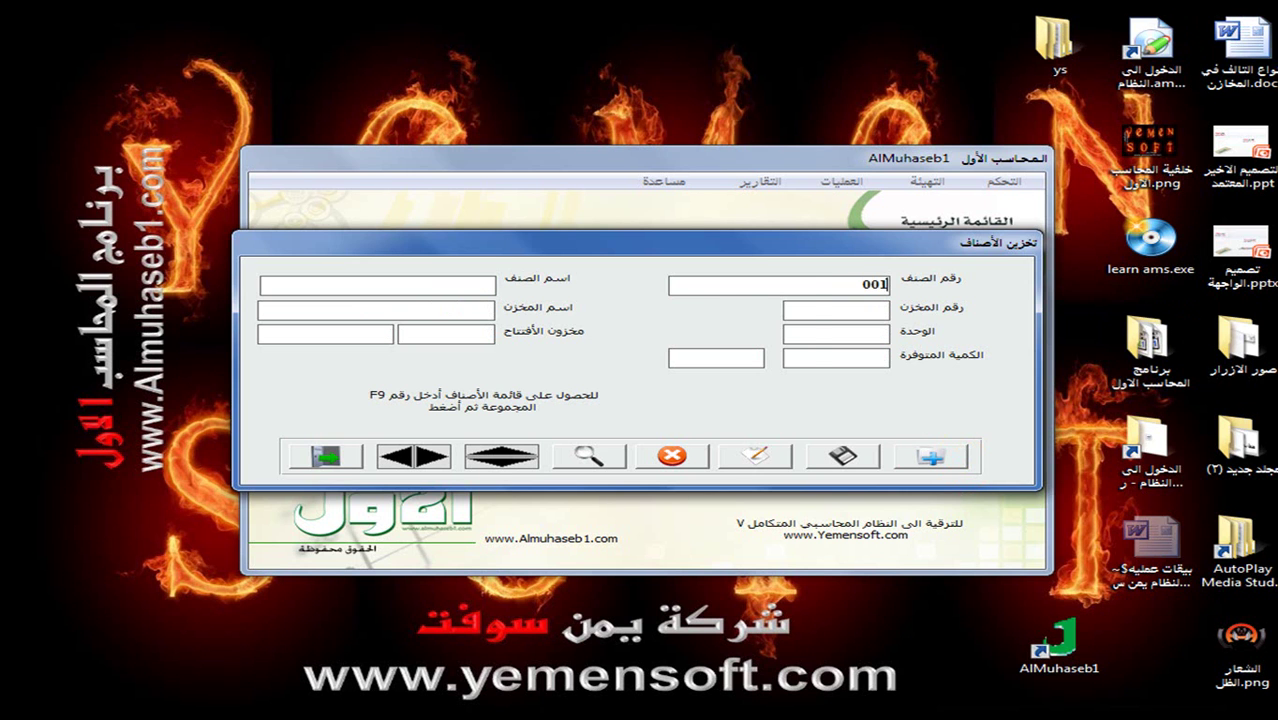
pyautogui.press('F9')
pyautogui.doubleClick(622, 334)
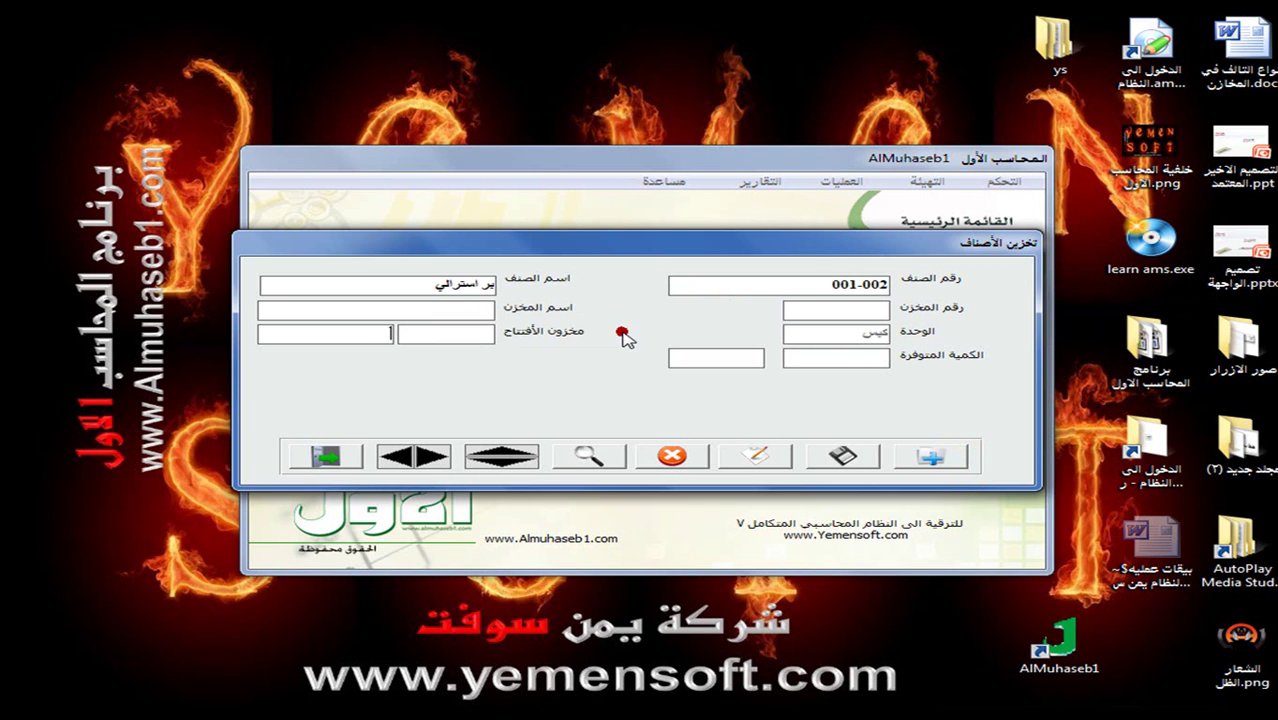
# Assign the record to warehouse 2 (المخزن الرئيسي), set the opening stock to 450 sacks, and save it.
pyautogui.click(810, 309)
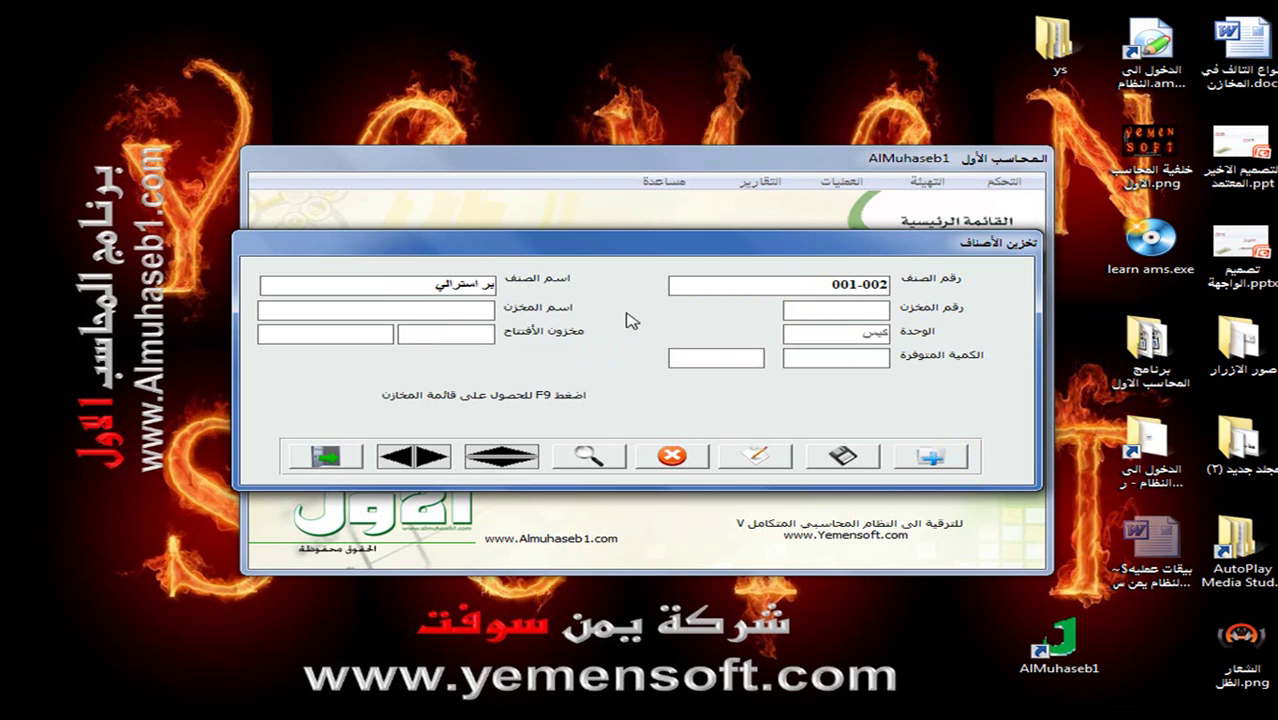
pyautogui.press('F9')
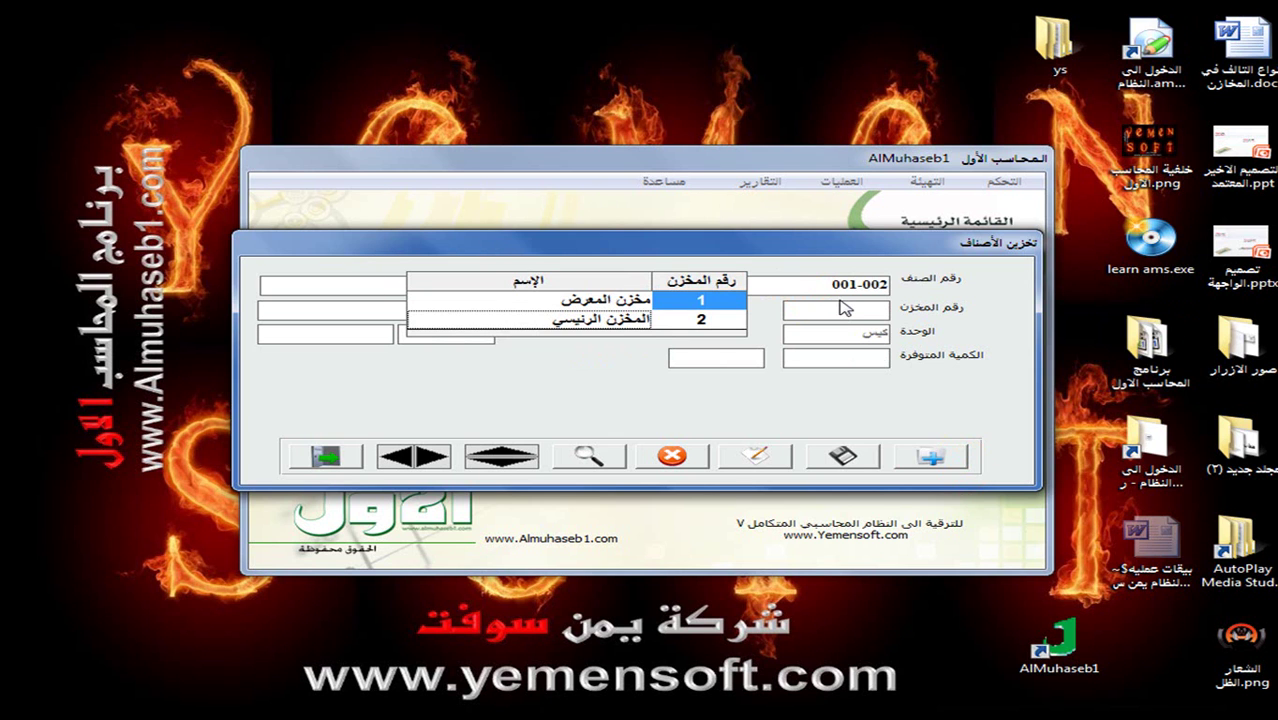
pyautogui.doubleClick(628, 321)
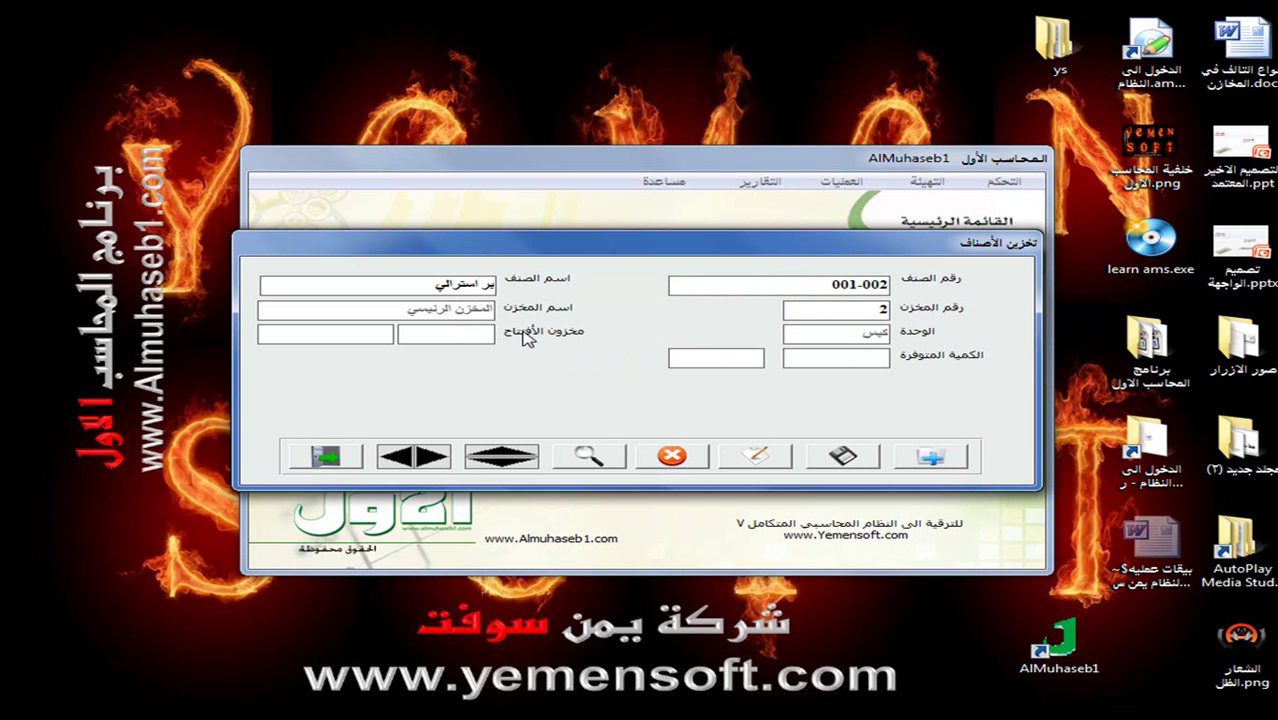
pyautogui.write('450')
pyautogui.press('Return')
pyautogui.click(843, 456)
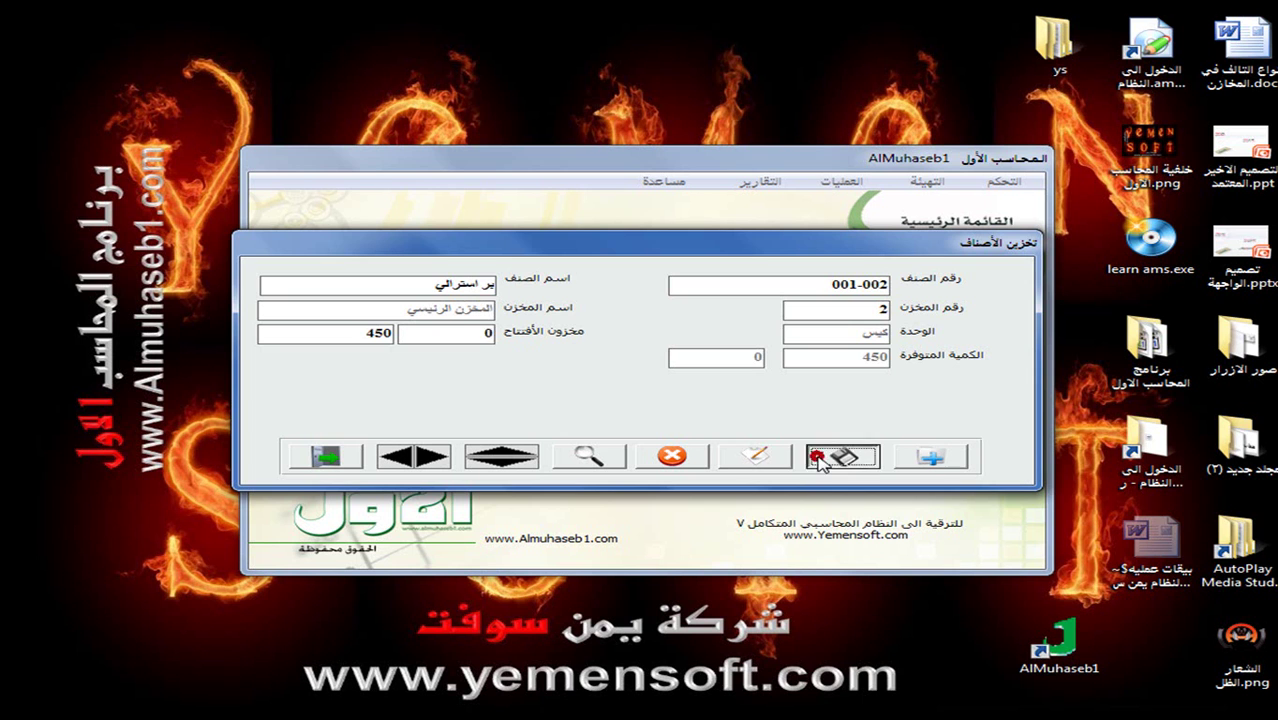
# Start another storage record and pick item 002-001 (دقيق البركه) from the list of items whose numbers begin with 00.
pyautogui.click(930, 457)
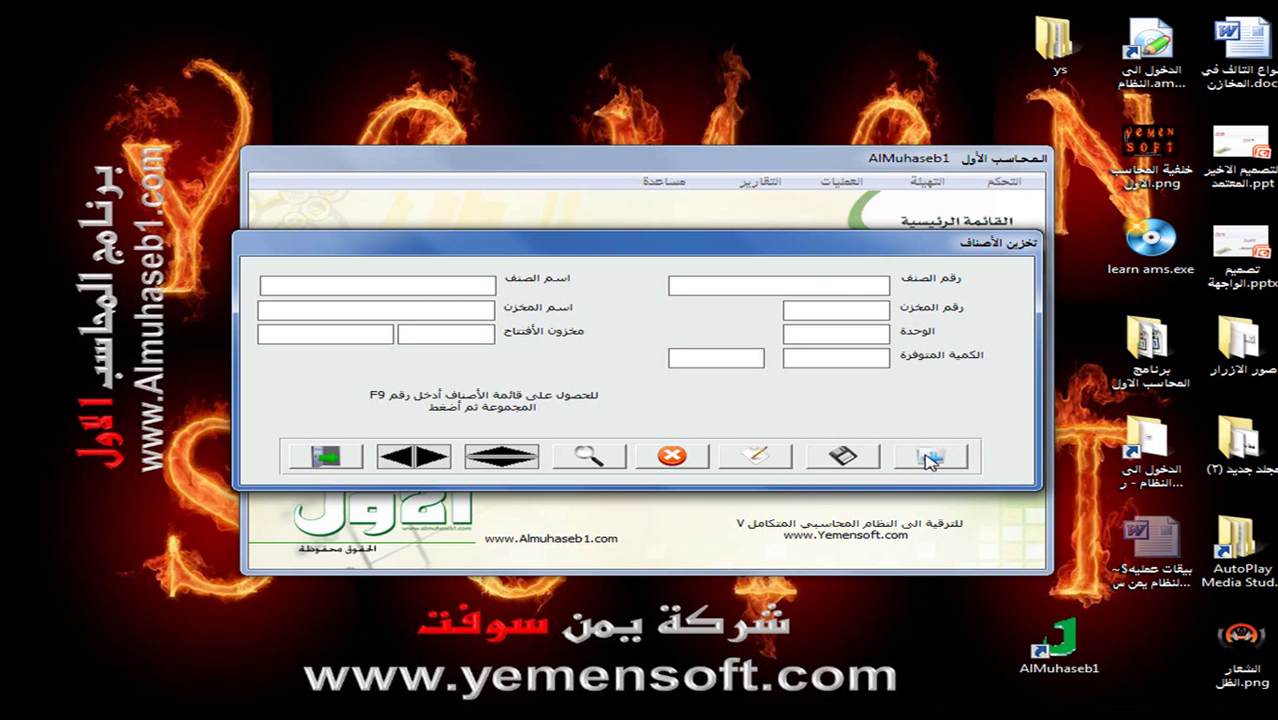
pyautogui.write('00')
pyautogui.press('F9')
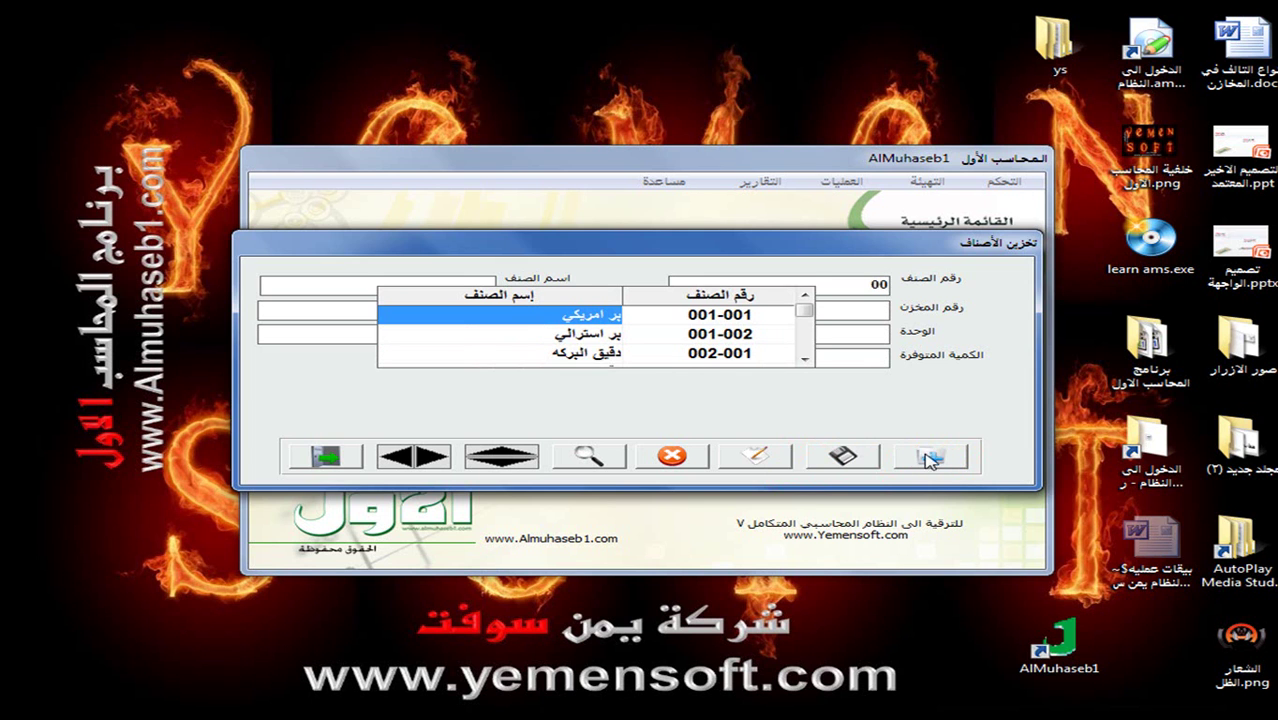
pyautogui.doubleClick(608, 355)
# Assign the flour record to warehouse 1 (مخزن المعرض), set the opening stock to 150 sacks, and save it.
pyautogui.click(805, 310)
pyautogui.press('F9')
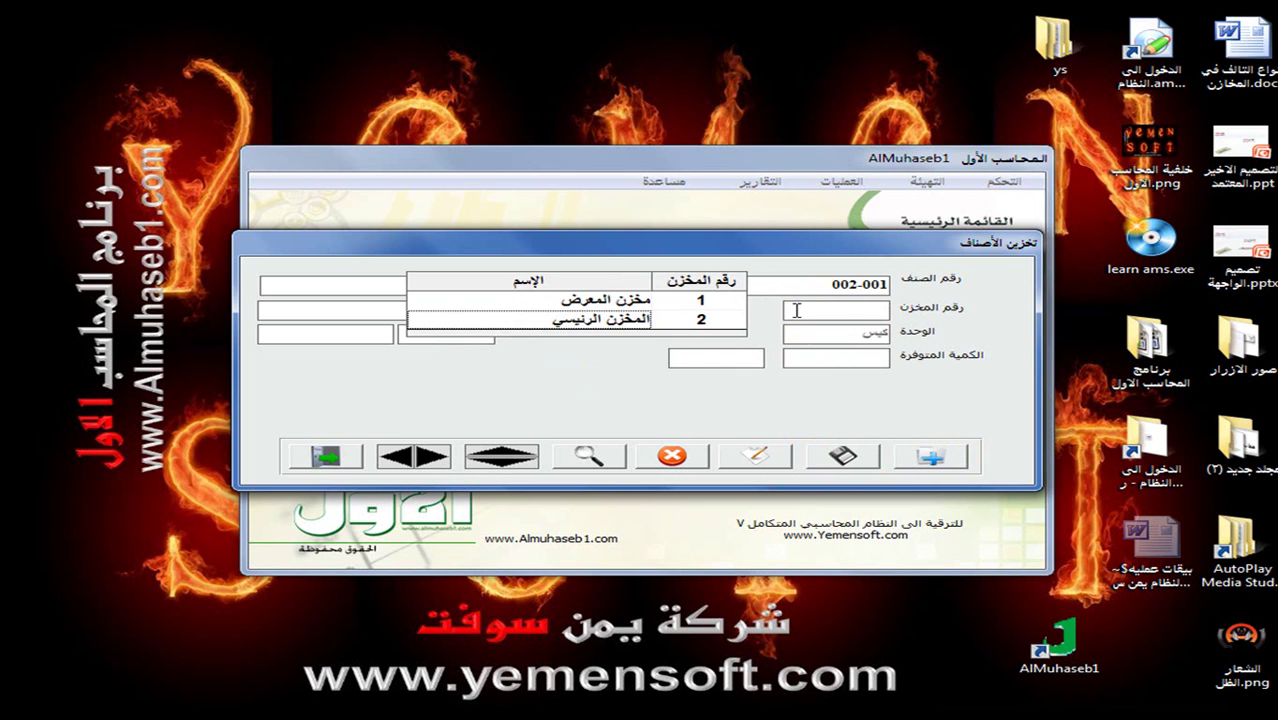
pyautogui.doubleClick(536, 299)
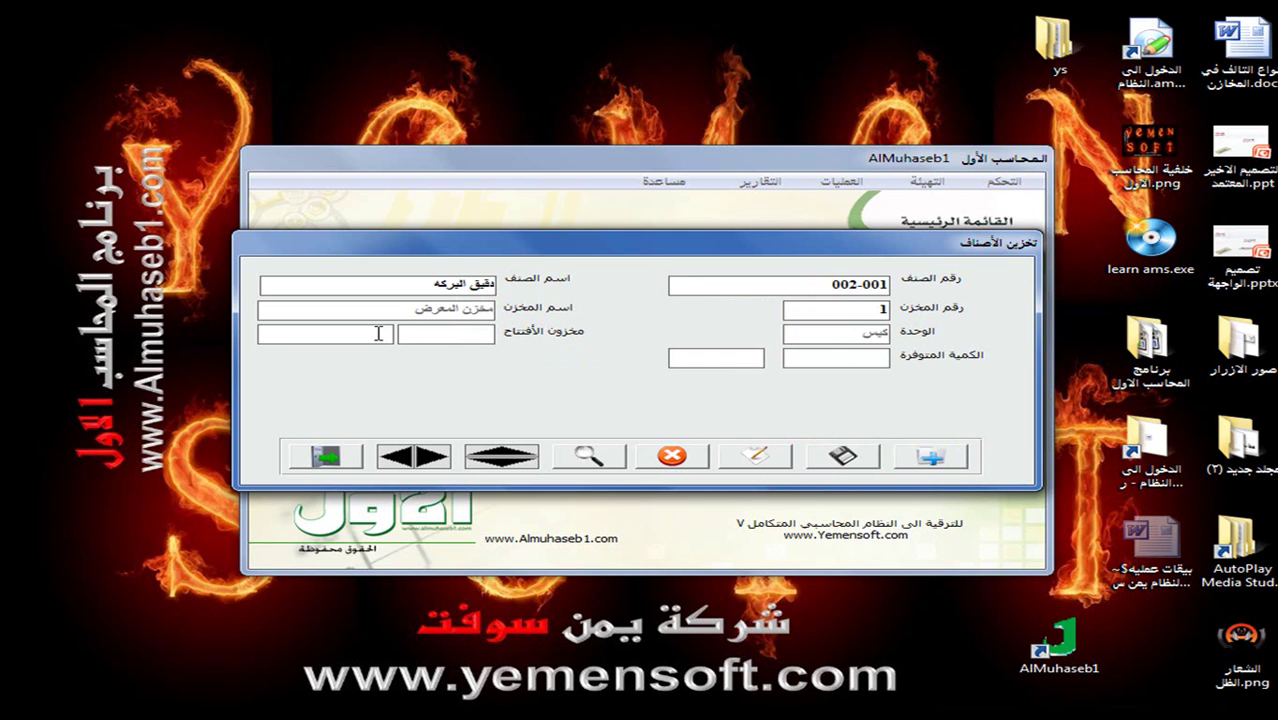
pyautogui.write('150')
pyautogui.press('Return')
pyautogui.click(845, 457)
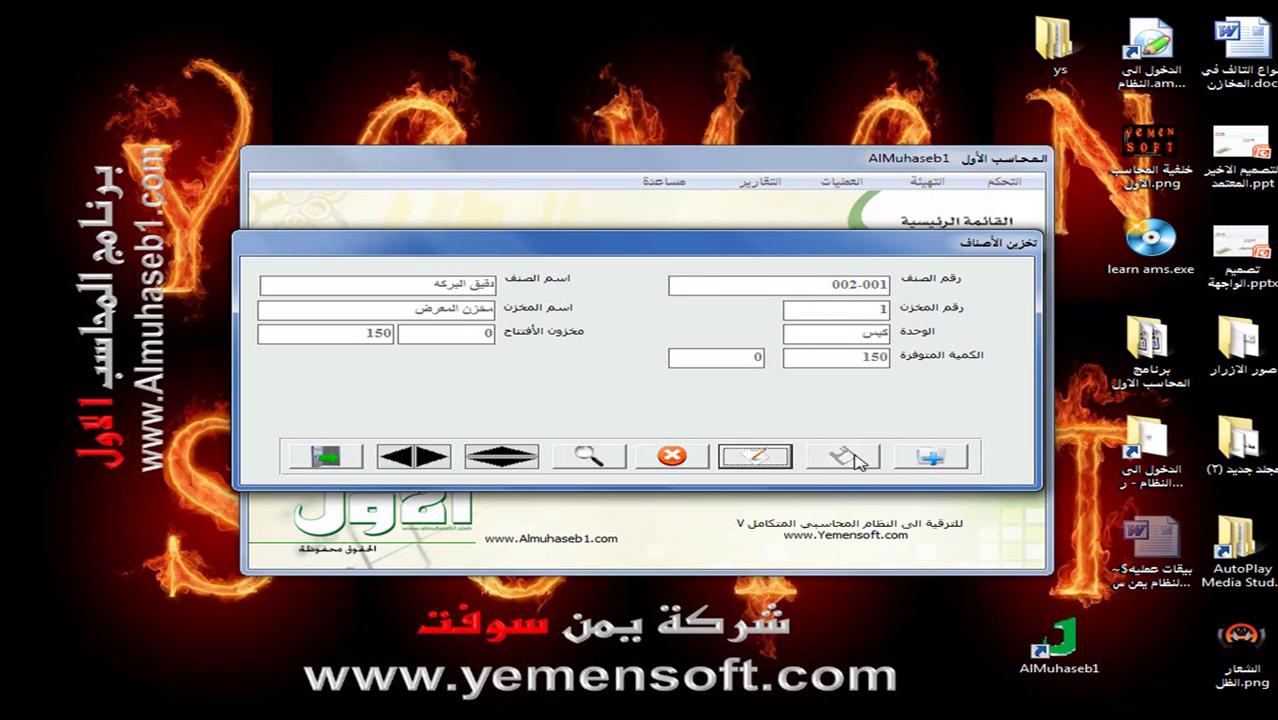
# Start a new storage record and pick item 003-001 (عصير سيزر مانجو كرتون) from group 003.
pyautogui.click(900, 460)
pyautogui.write('003')
pyautogui.press('F9')
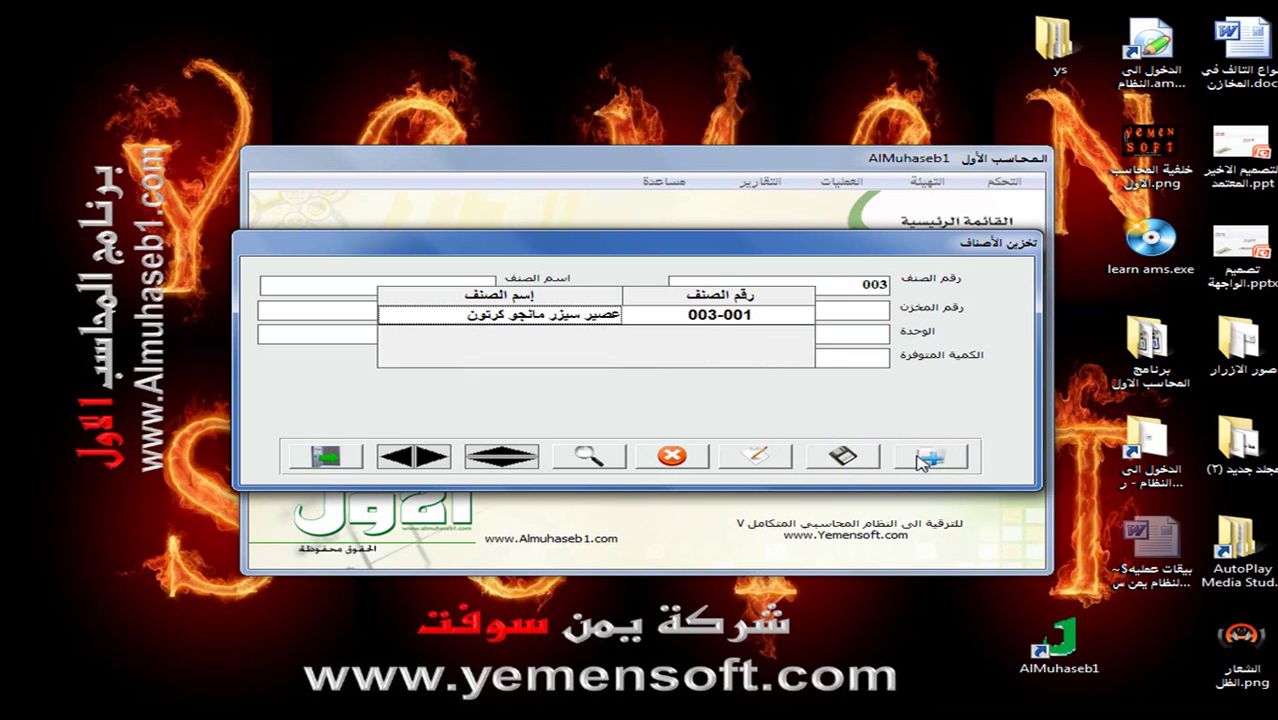
pyautogui.doubleClick(600, 320)
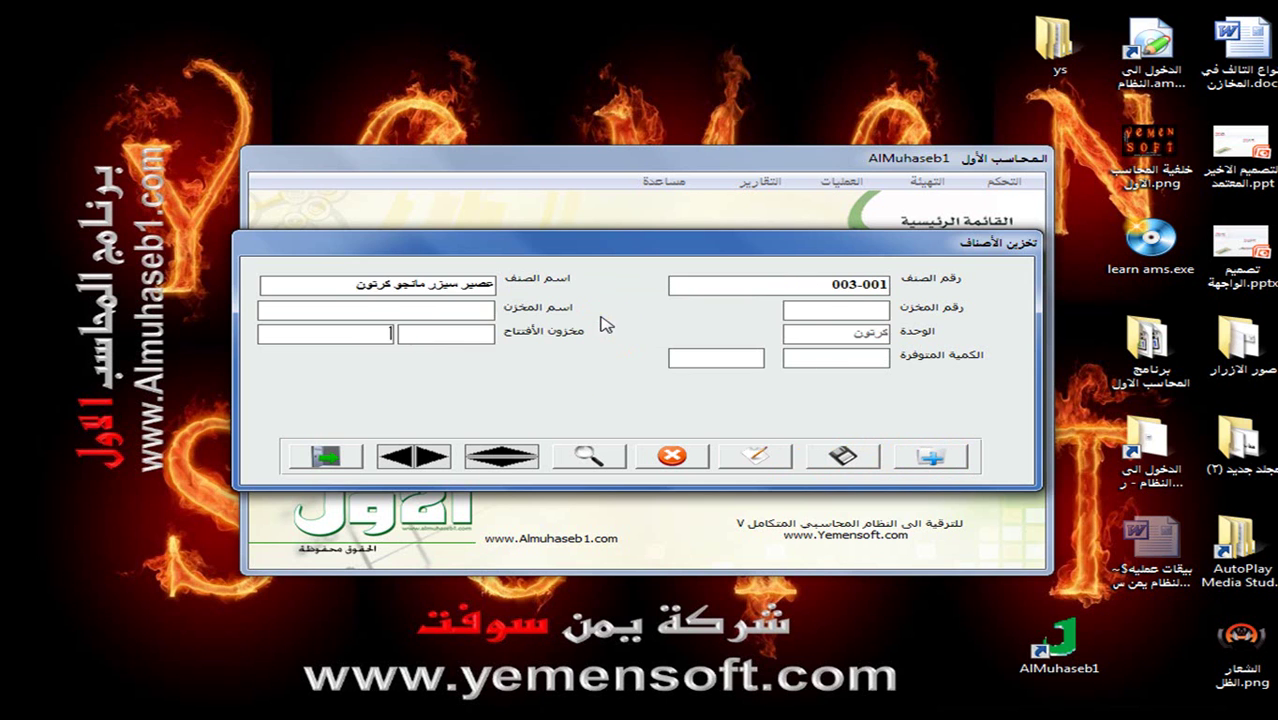
# Assign the juice record to warehouse 2 (المخزن الرئيسي), set the opening stock to 50 cartons and 0 loose units, and save it.
pyautogui.click(840, 310)
pyautogui.press('F9')
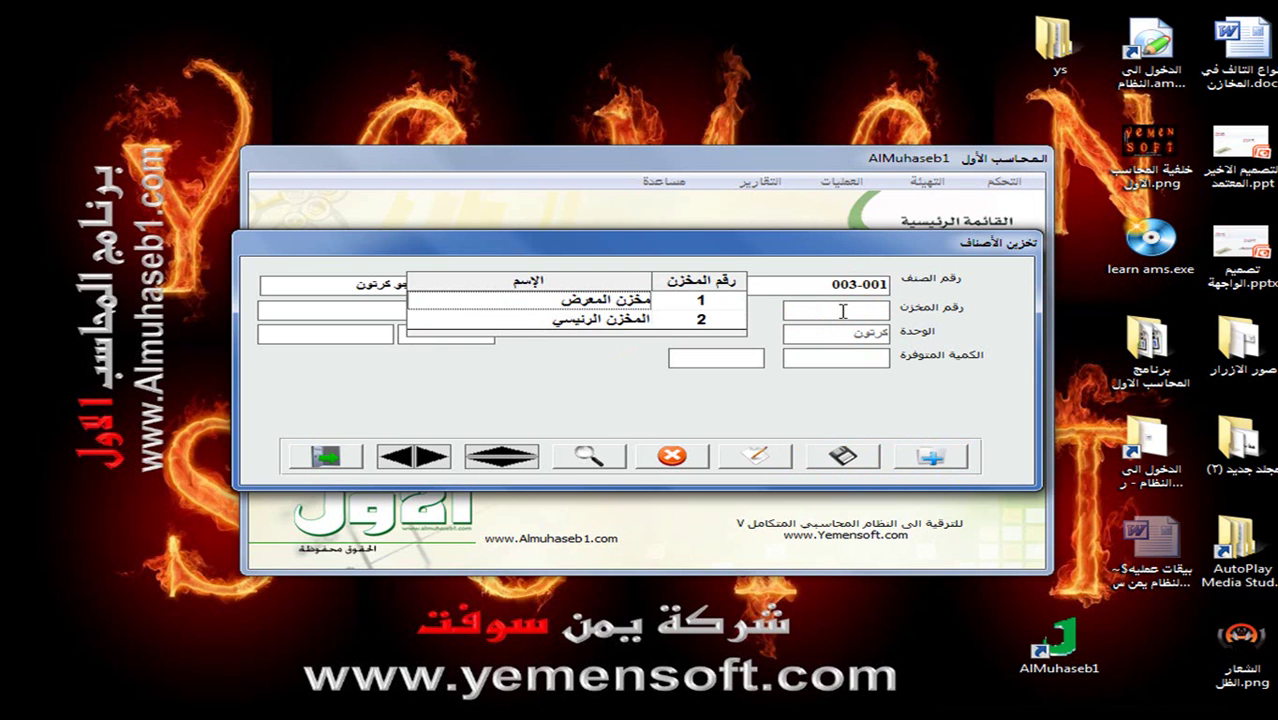
pyautogui.doubleClick(519, 322)
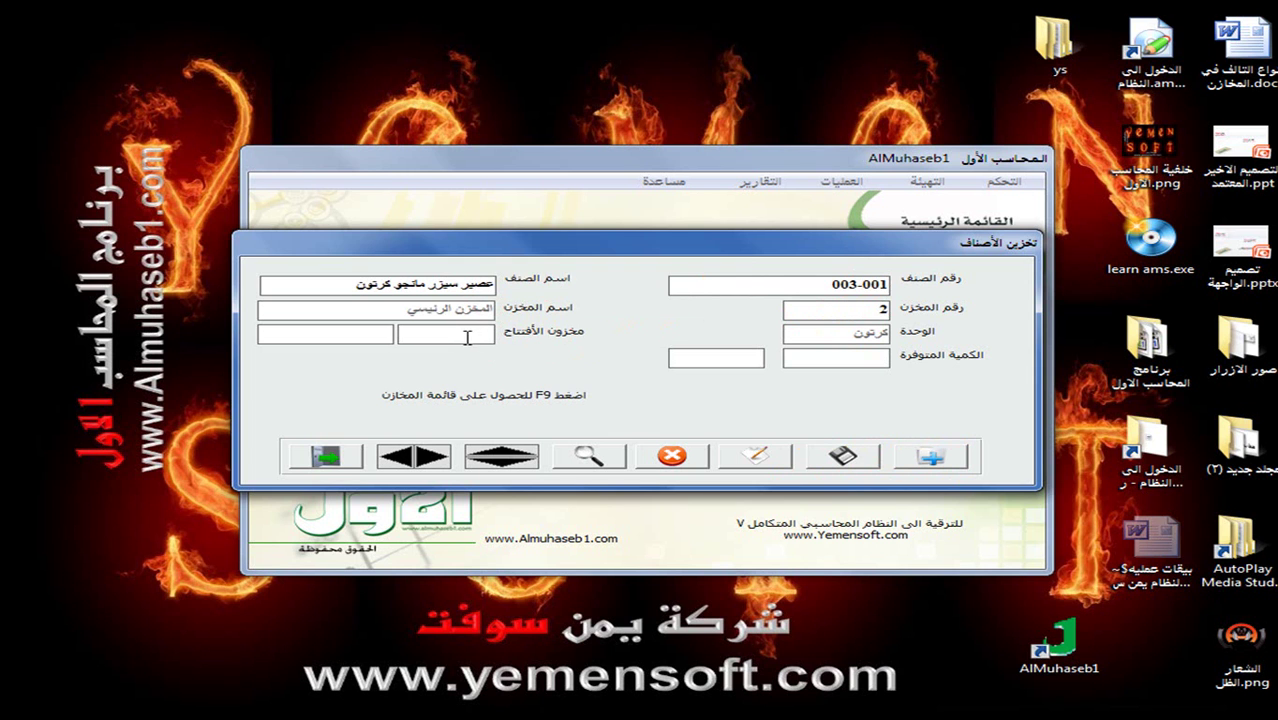
pyautogui.click(372, 336)
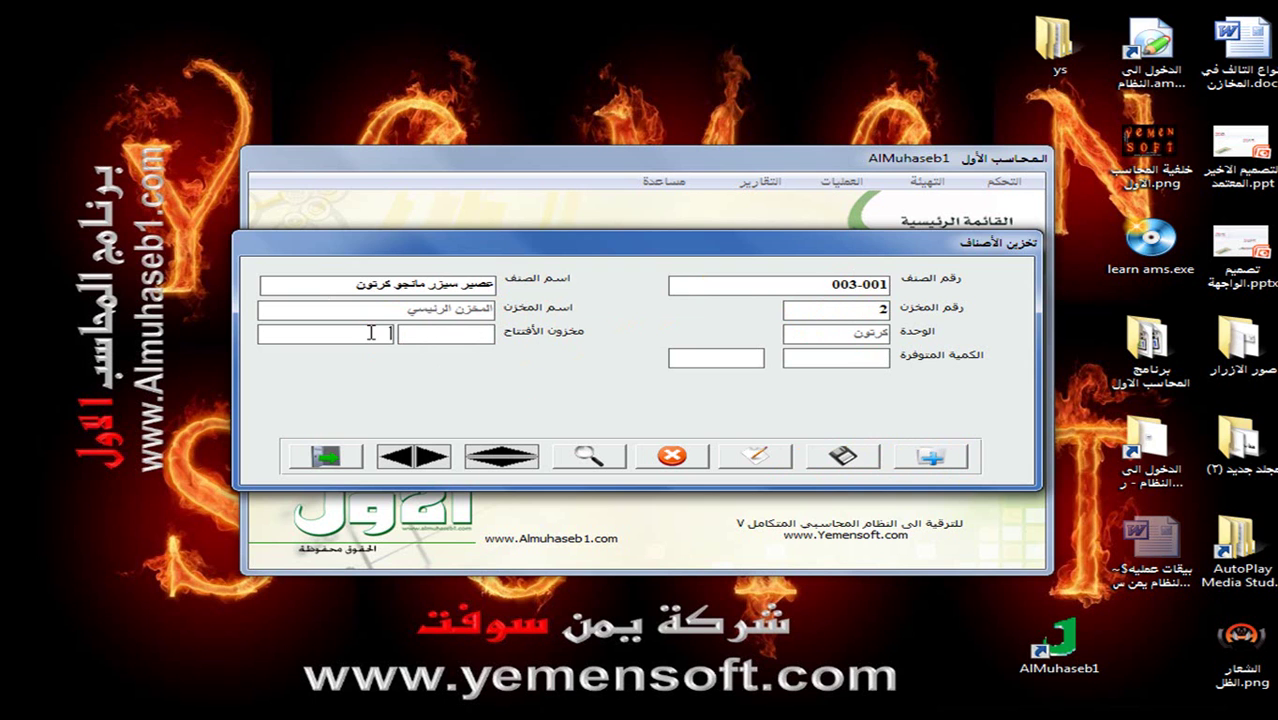
pyautogui.write('50')
pyautogui.click(452, 338)
pyautogui.write('0')
pyautogui.press('Return')
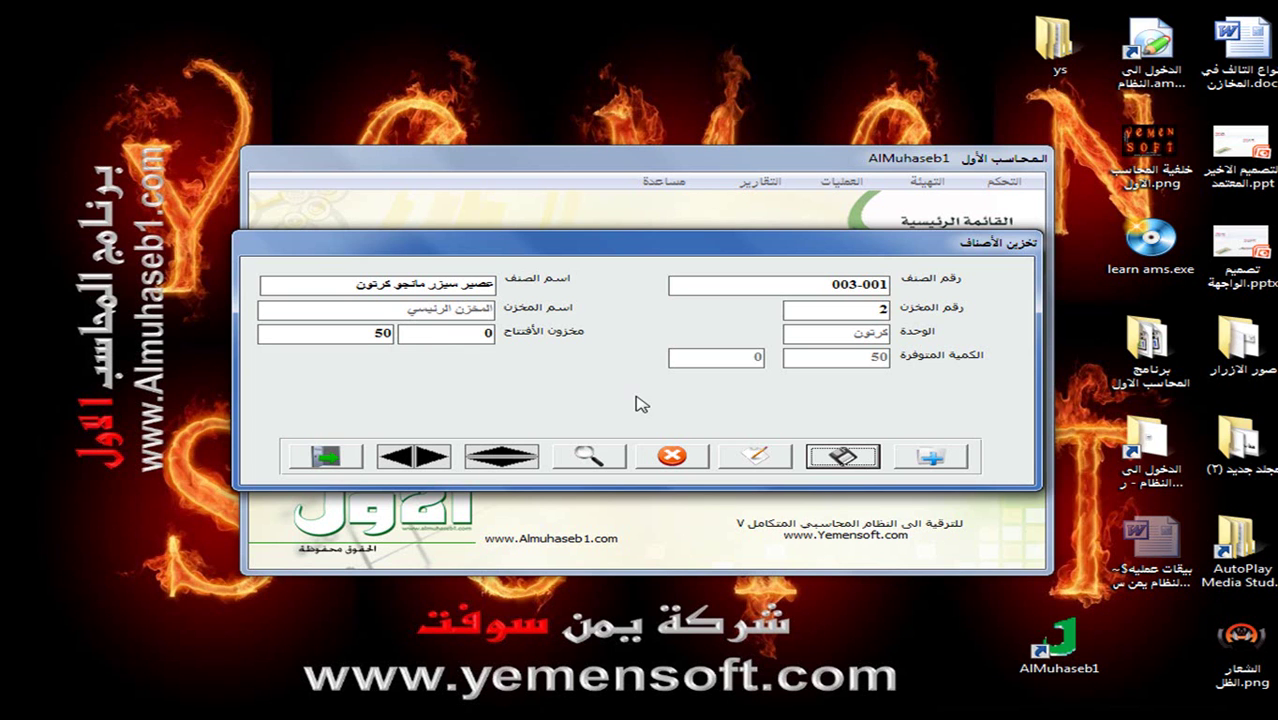
pyautogui.click(840, 462)
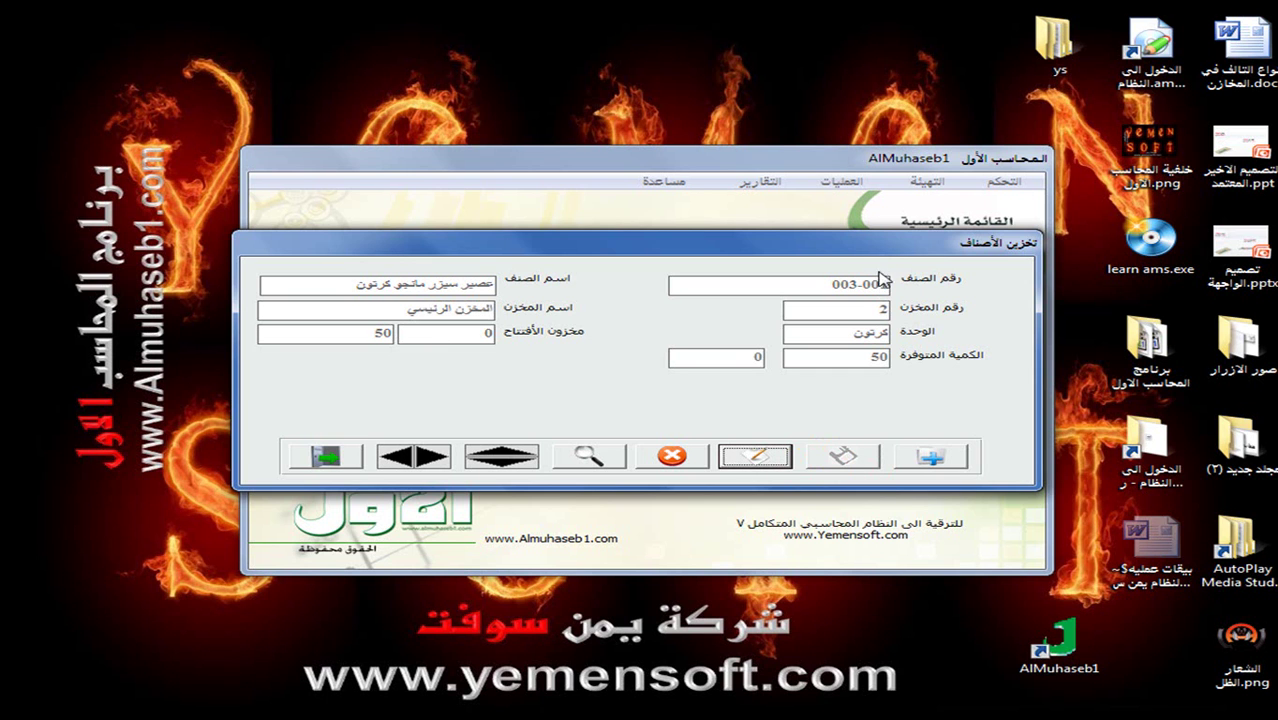
# Look up the stored record of item 002-001 (دقيق البركه) in warehouse 1 and close the item storage form.
pyautogui.click(598, 455)
pyautogui.click(598, 455)
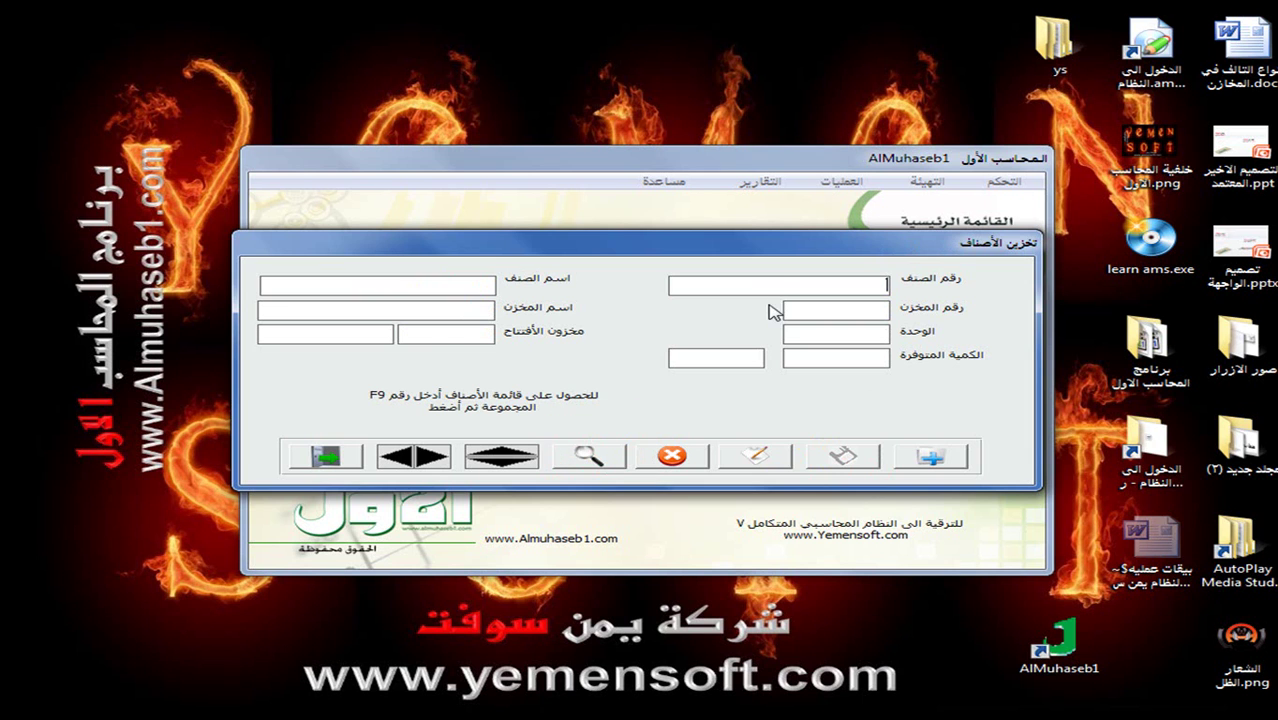
pyautogui.write('0')
pyautogui.press('F9')
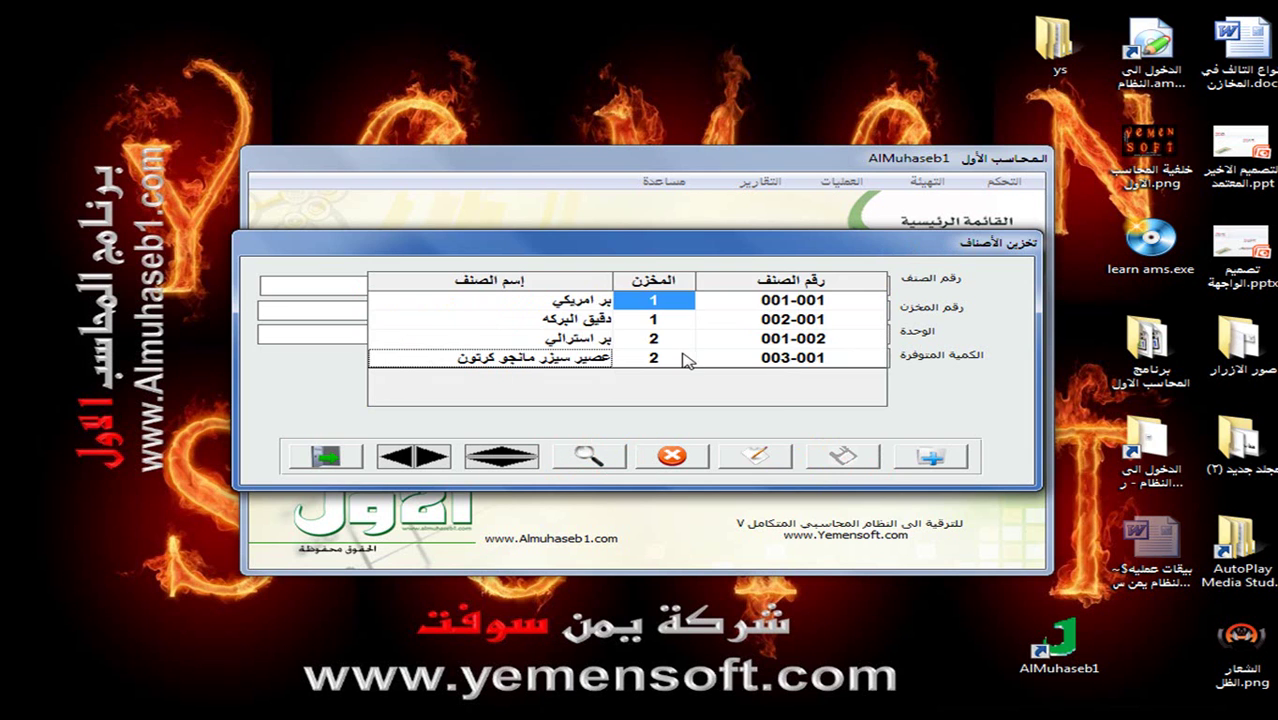
pyautogui.doubleClick(588, 313)
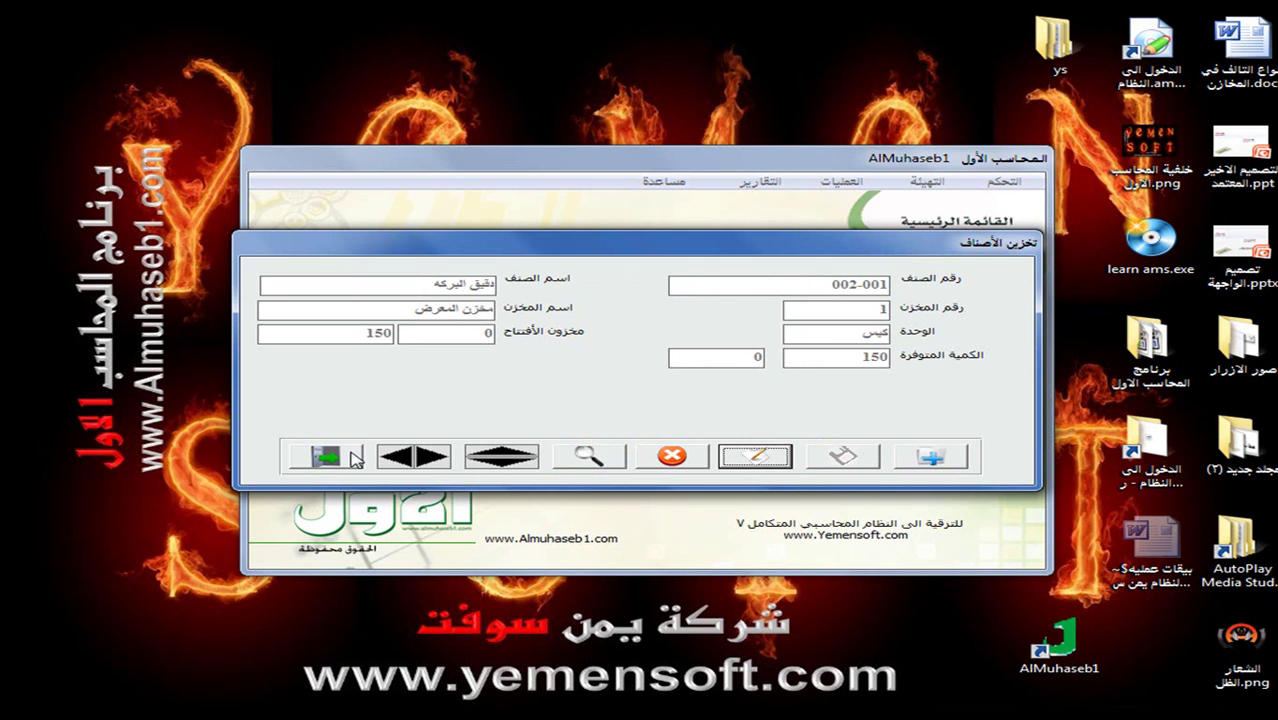
pyautogui.click(352, 458)
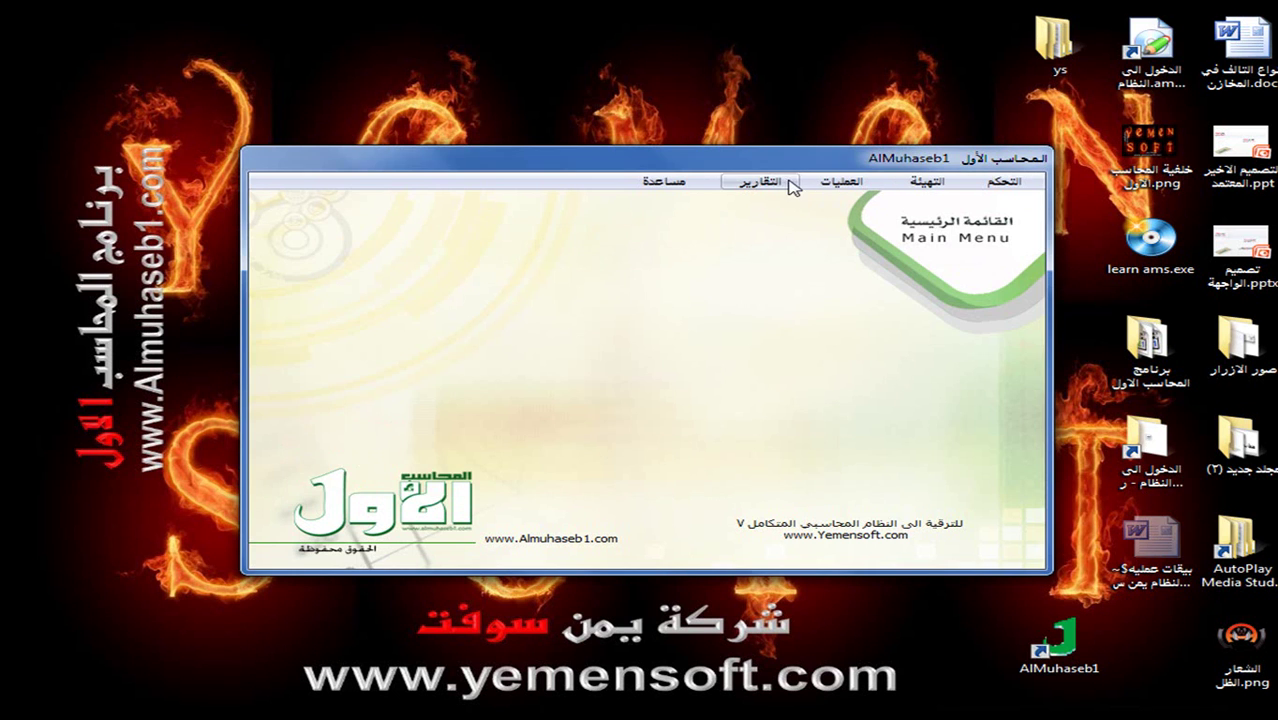
# Generate the item storage report (تخزين الأصناف) for all items, review it, and close the report window.
pyautogui.click(775, 185)
pyautogui.moveTo(723, 357)
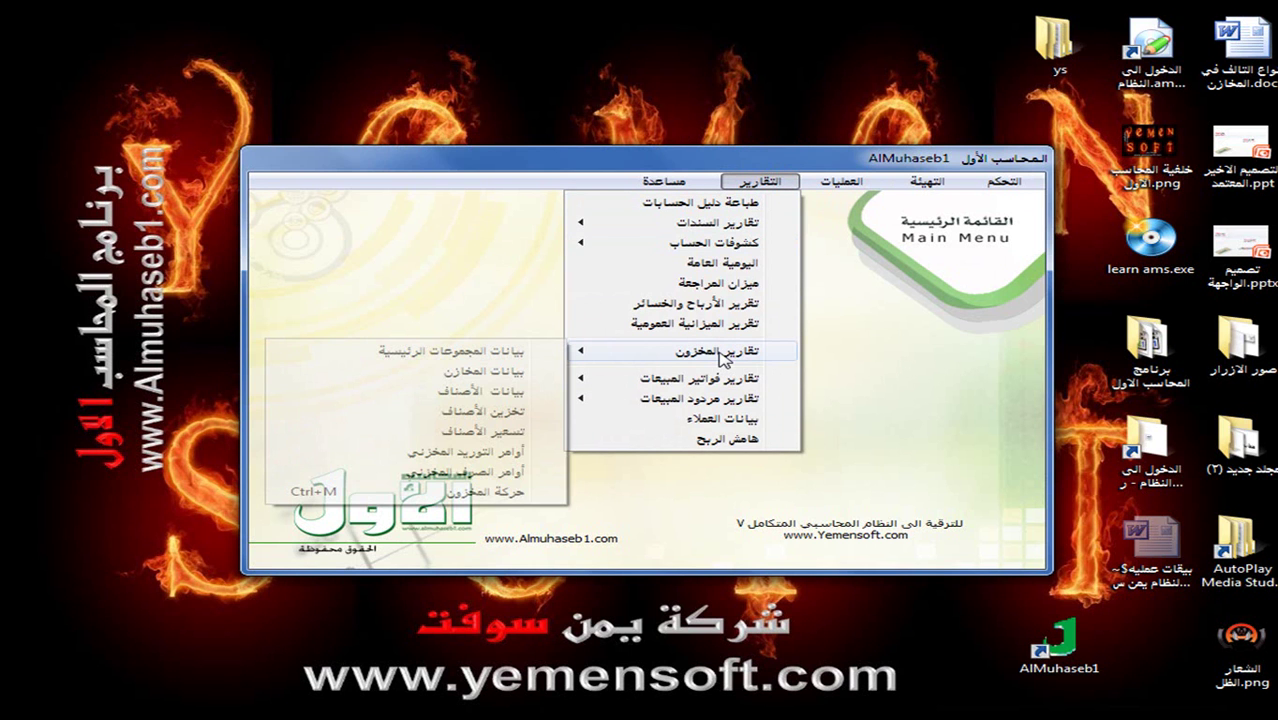
pyautogui.click(500, 411)
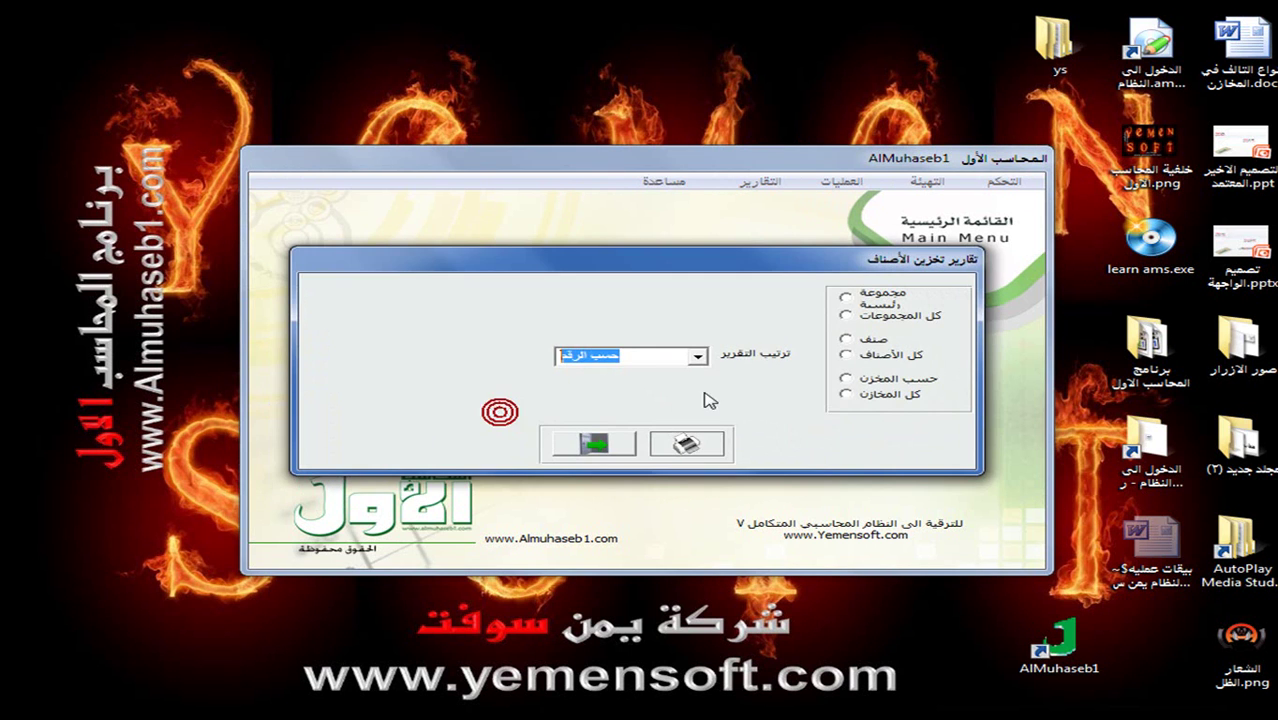
pyautogui.click(845, 356)
pyautogui.click(687, 442)
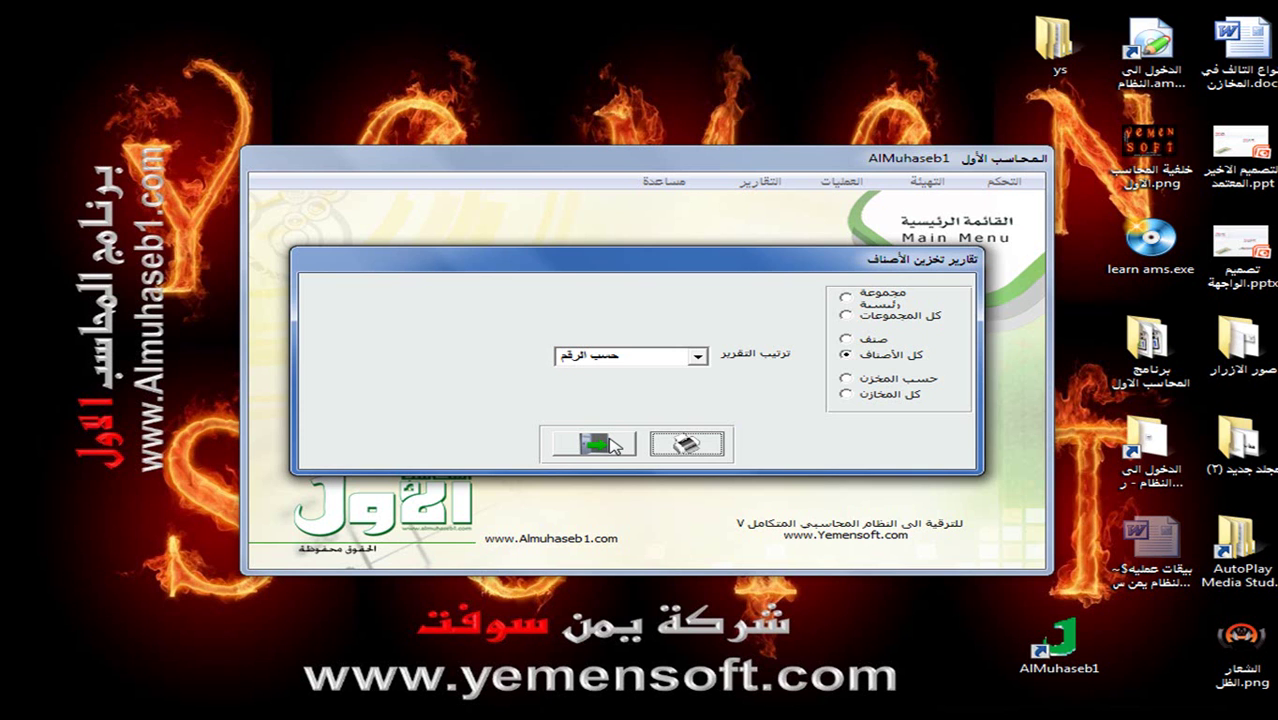
pyautogui.click(611, 437)
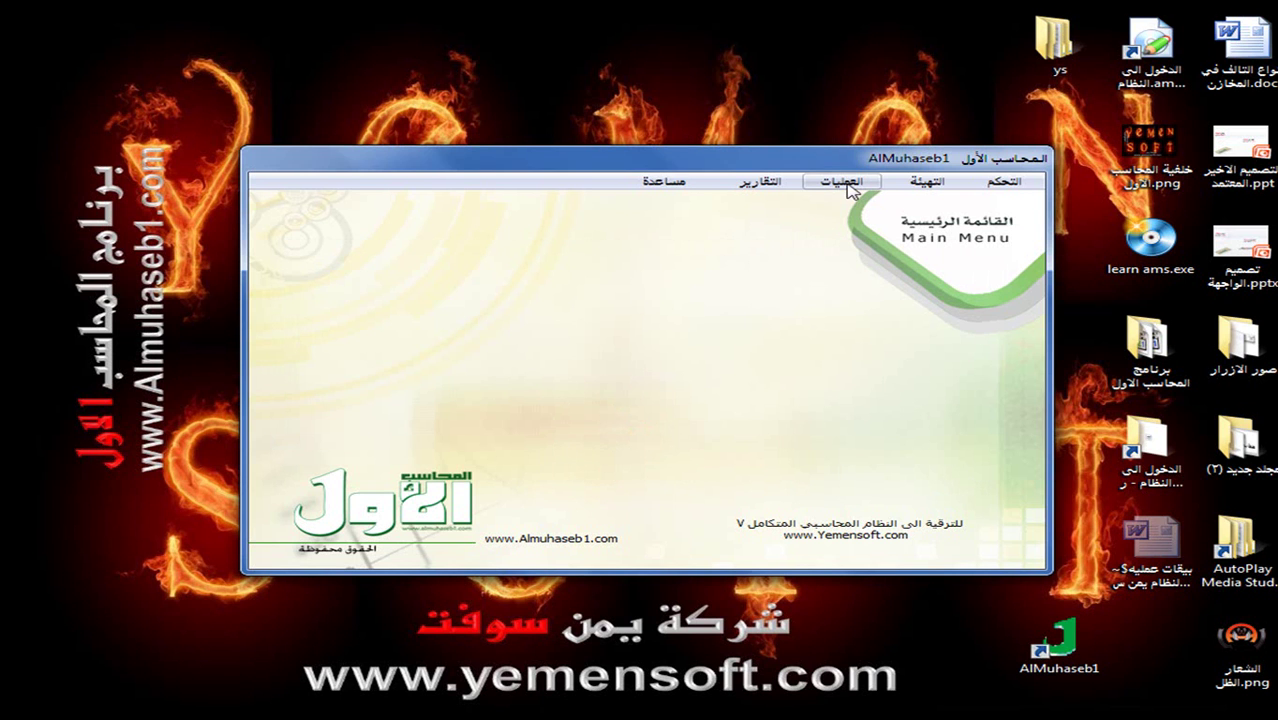
# Reopen the item storage form (تخزين الأصناف) and start a new record for item 001-002 (بر استرالي) from group 001.
pyautogui.click(842, 183)
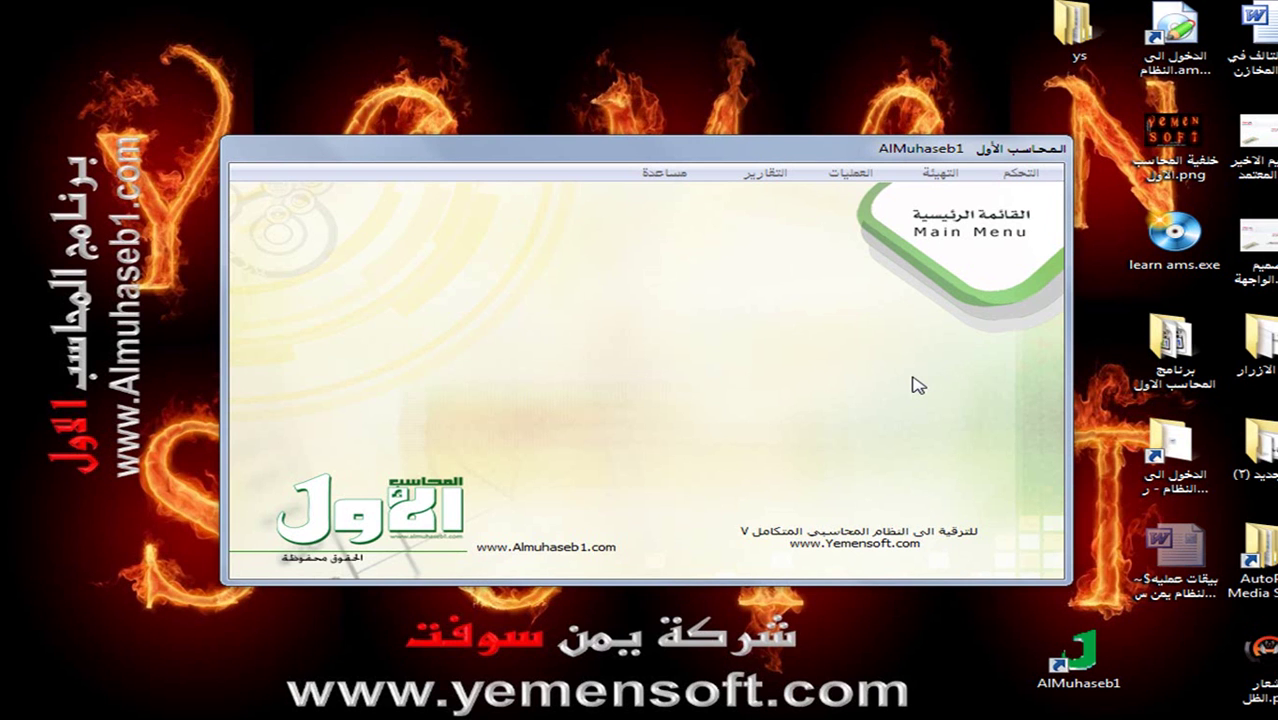
pyautogui.click(848, 178)
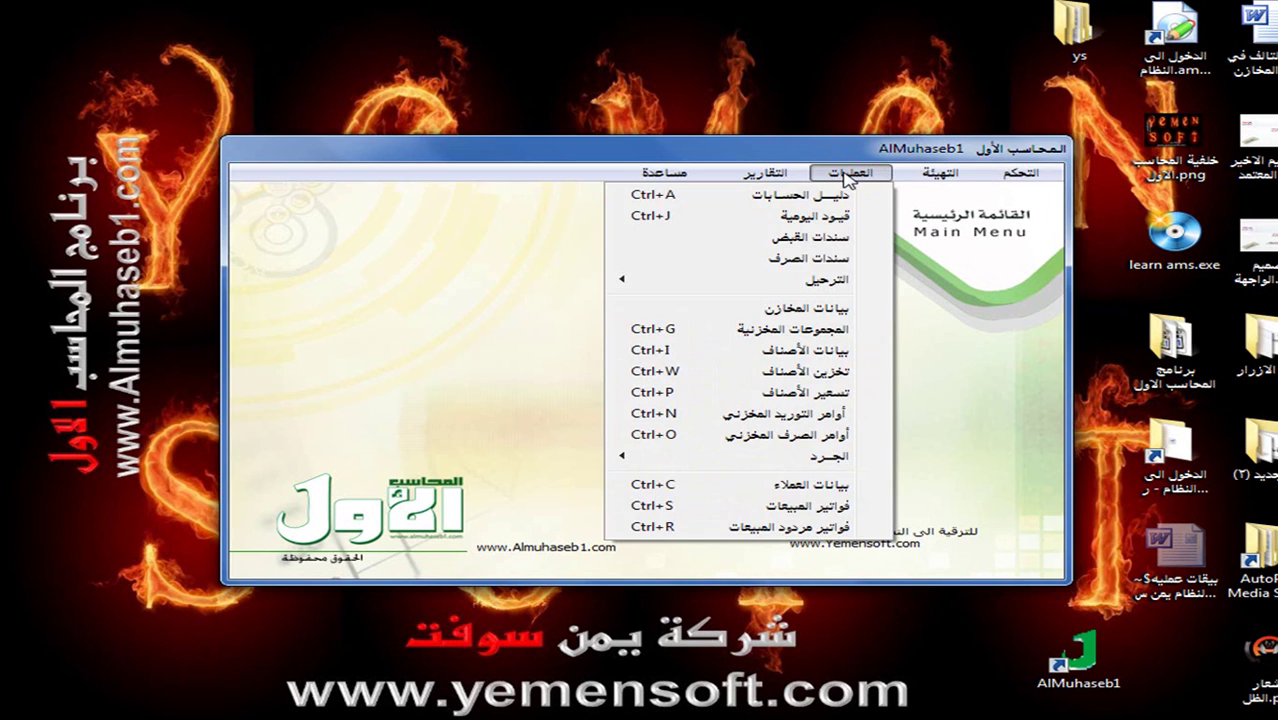
pyautogui.click(783, 370)
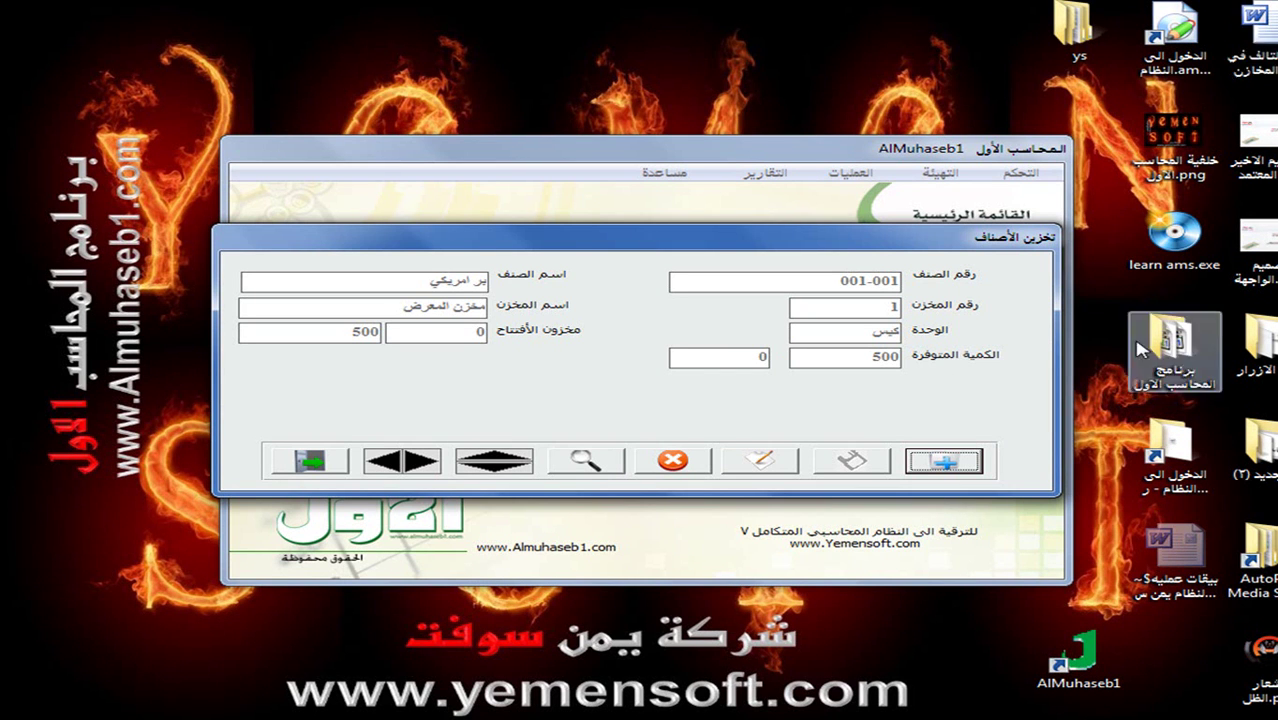
pyautogui.click(965, 460)
pyautogui.write('001')
pyautogui.press('F9')
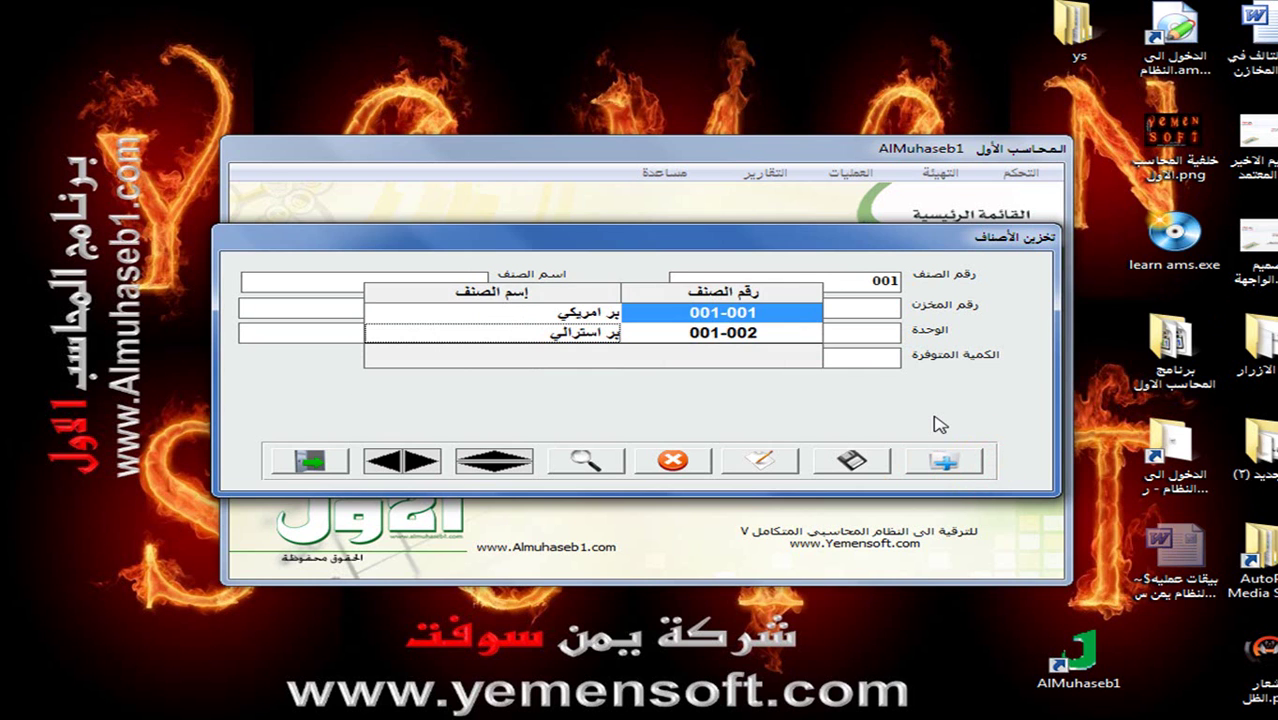
pyautogui.doubleClick(620, 333)
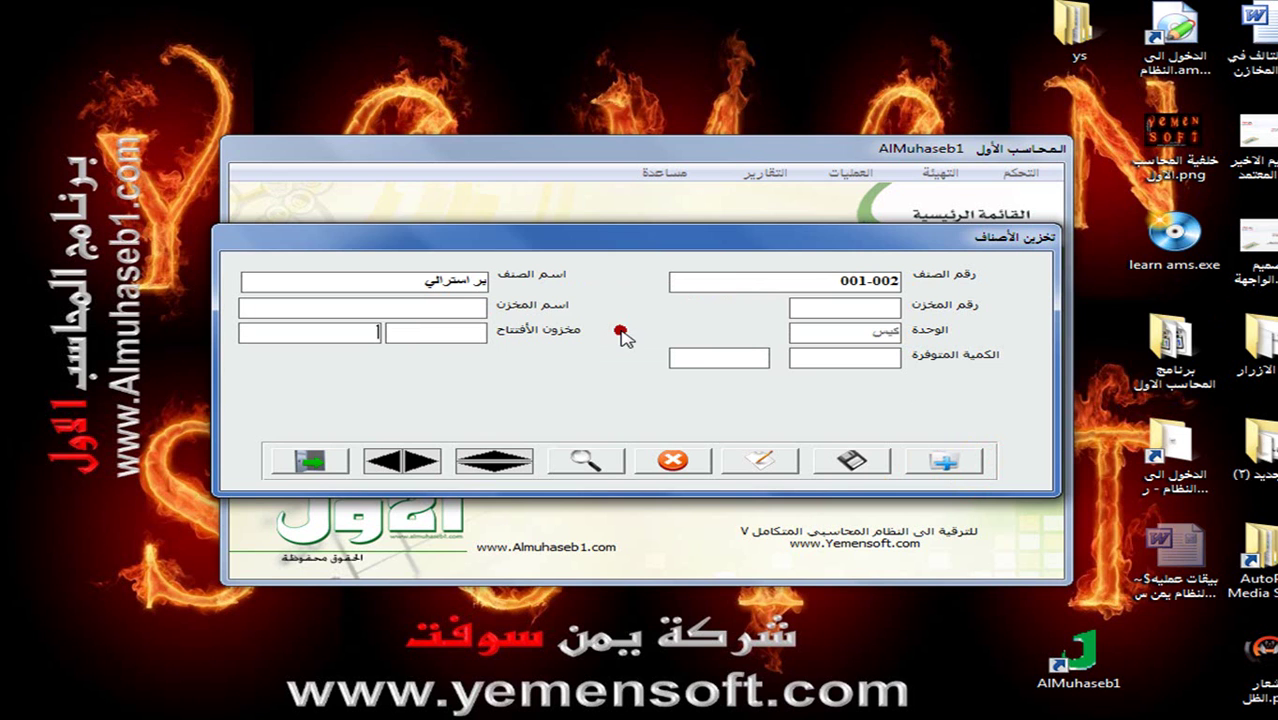
# Assign the new بر استرالي storage record to warehouse 2 (المخزن الرئيسي).
pyautogui.click(815, 306)
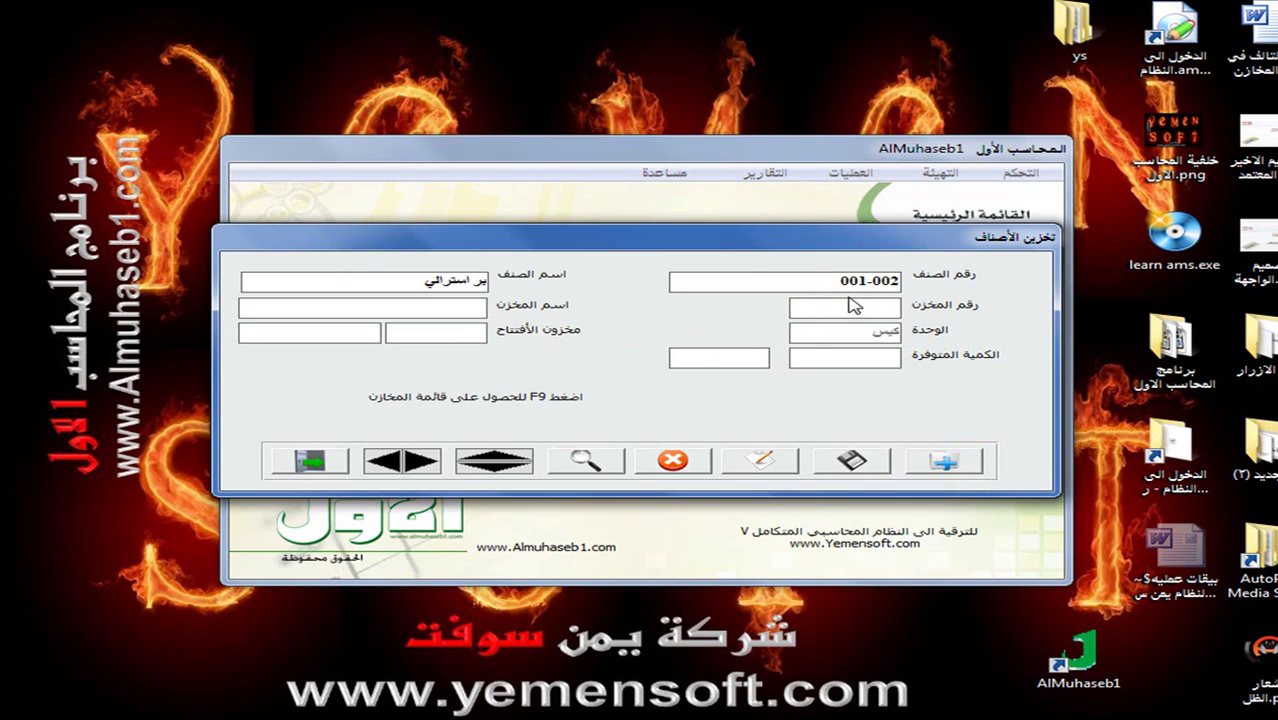
pyautogui.press('F9')
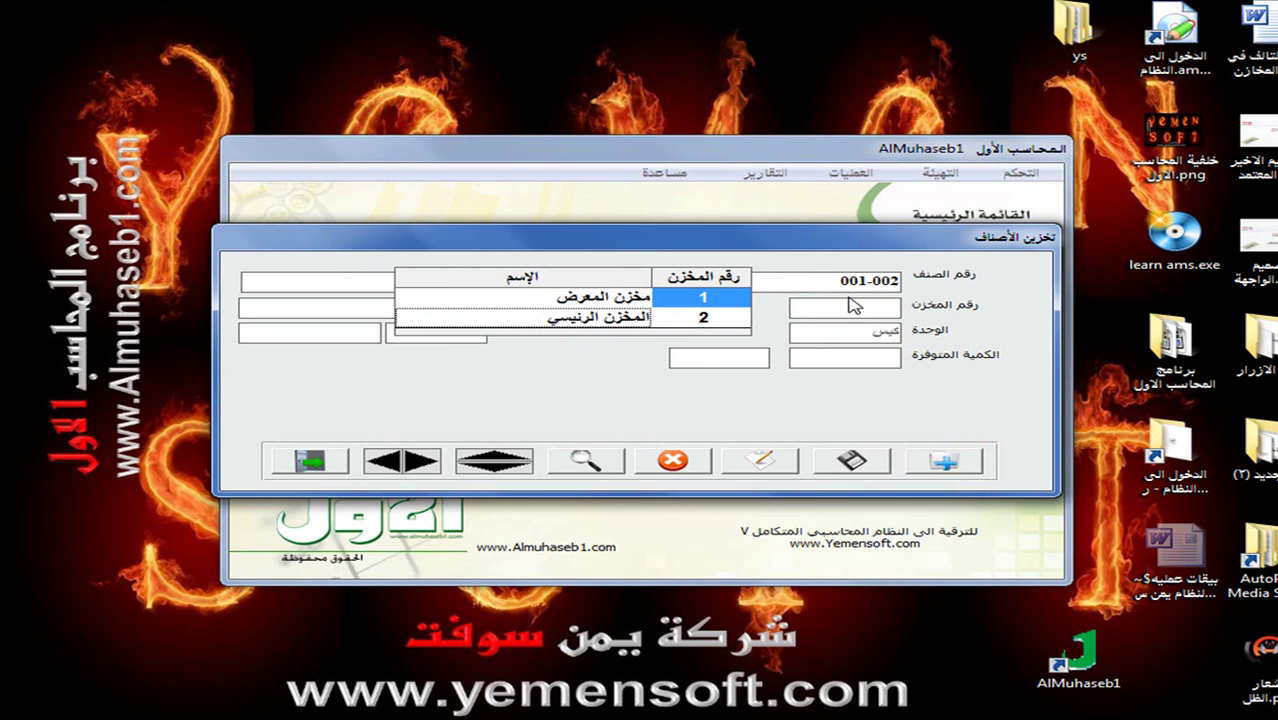
pyautogui.doubleClick(628, 320)
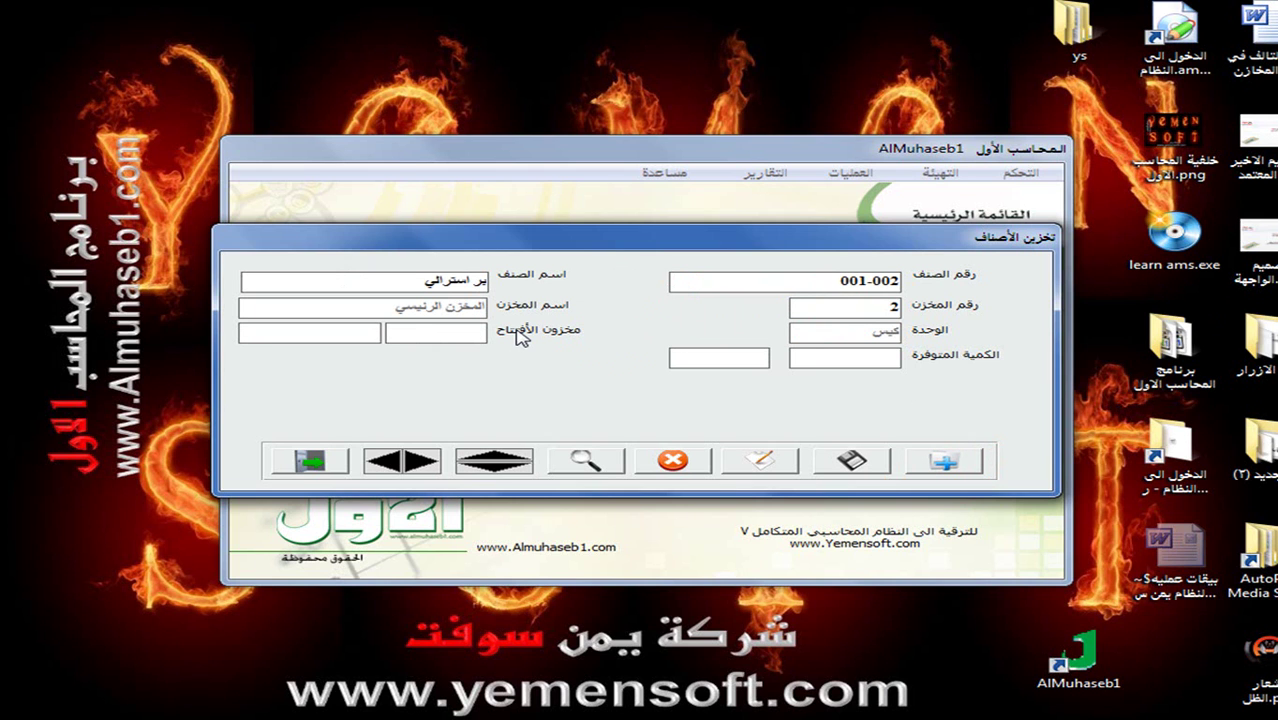
# Set the opening stock of بر استرالي in warehouse 2 to 450 and save the storage record.
pyautogui.write('450')
pyautogui.press('Return')
pyautogui.click(850, 460)
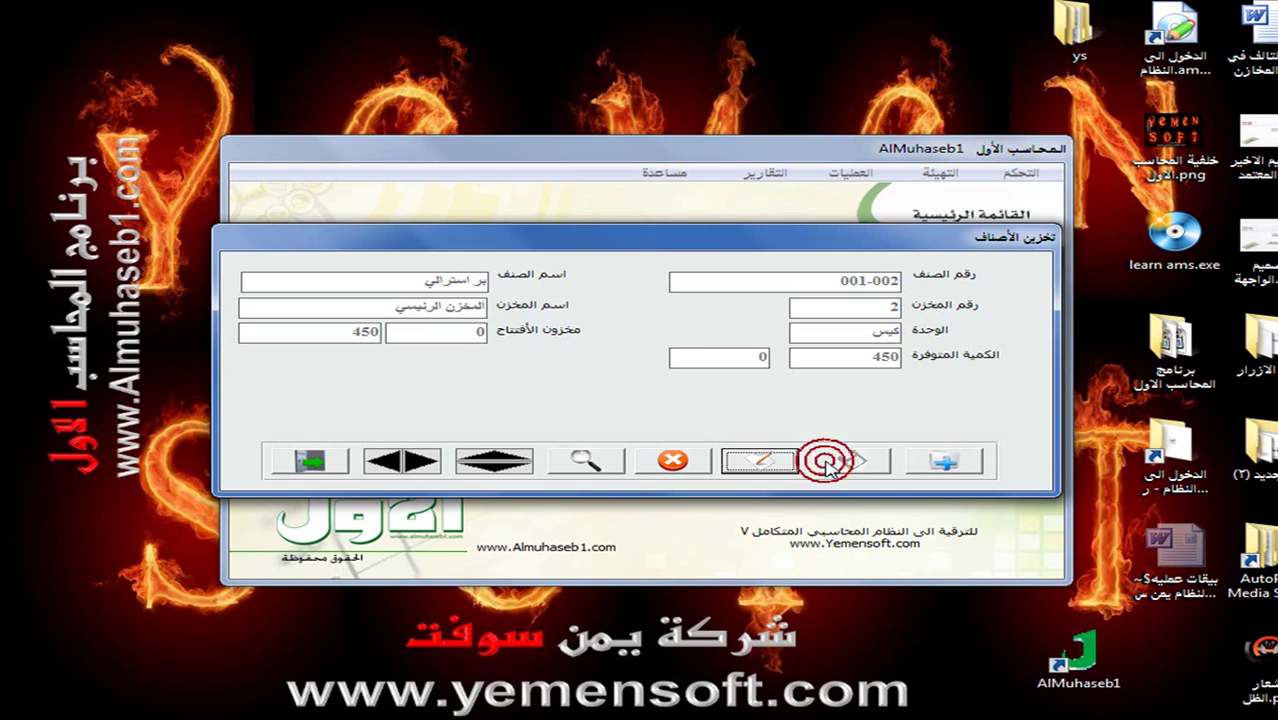
# Start a new storage record for item 002-001 (دقيق البركه) and assign it to warehouse 1 (مخزن المعرض).
pyautogui.click(944, 462)
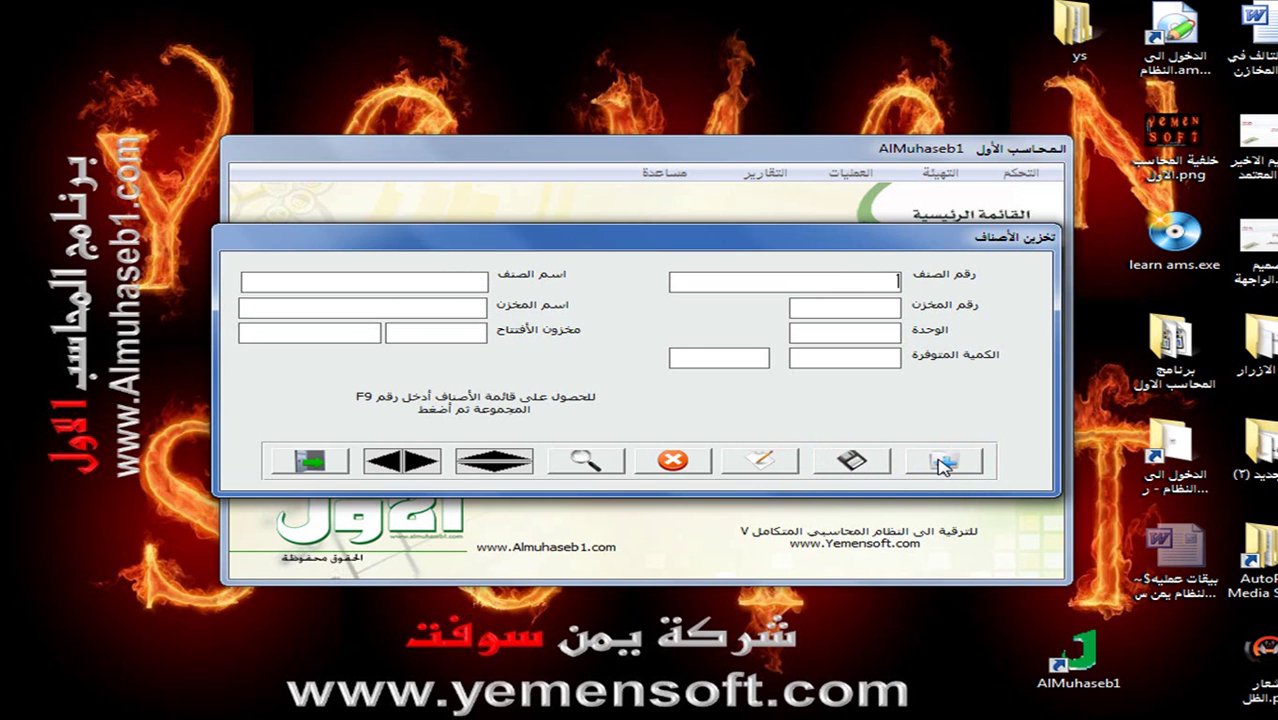
pyautogui.write('00')
pyautogui.press('F9')
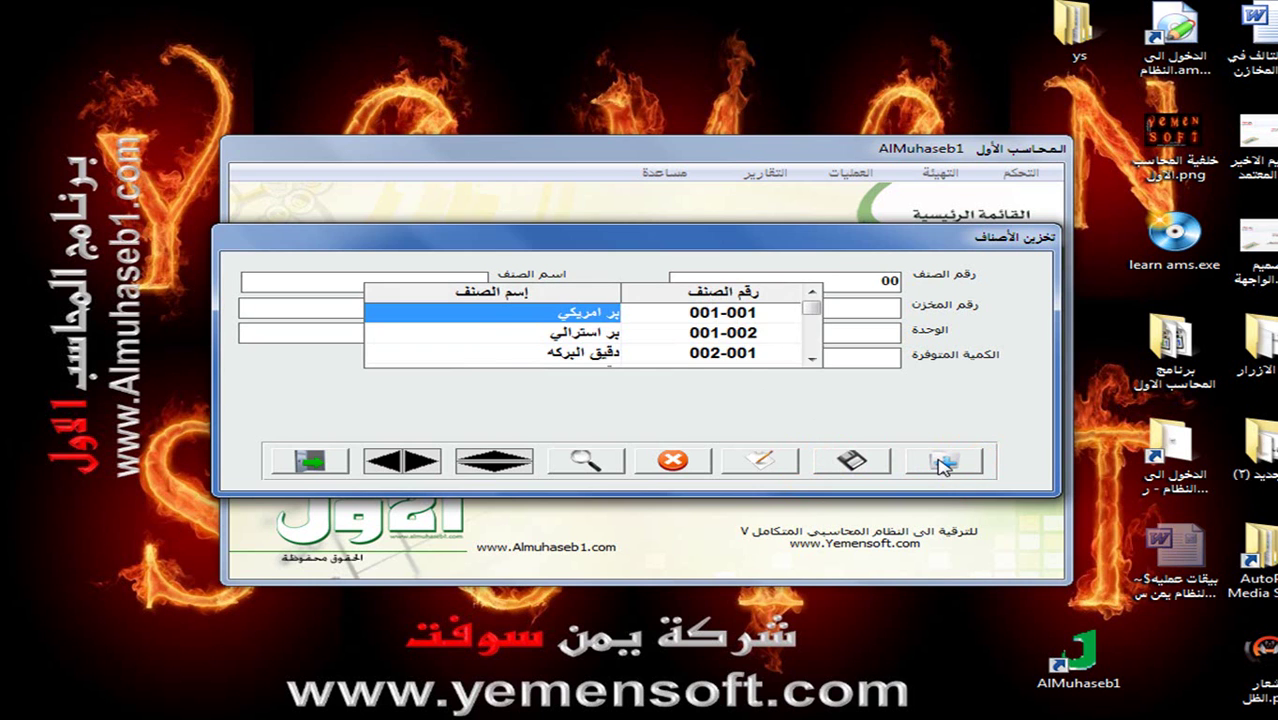
pyautogui.click(604, 353)
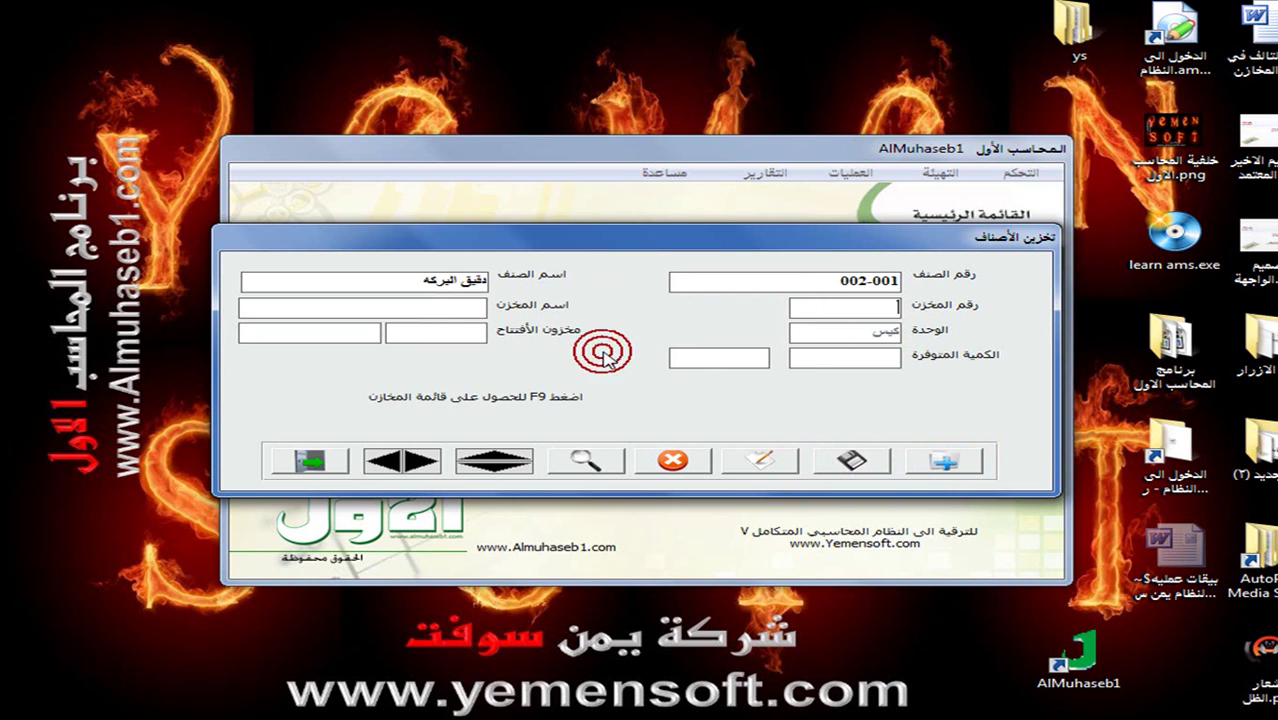
pyautogui.click(793, 309)
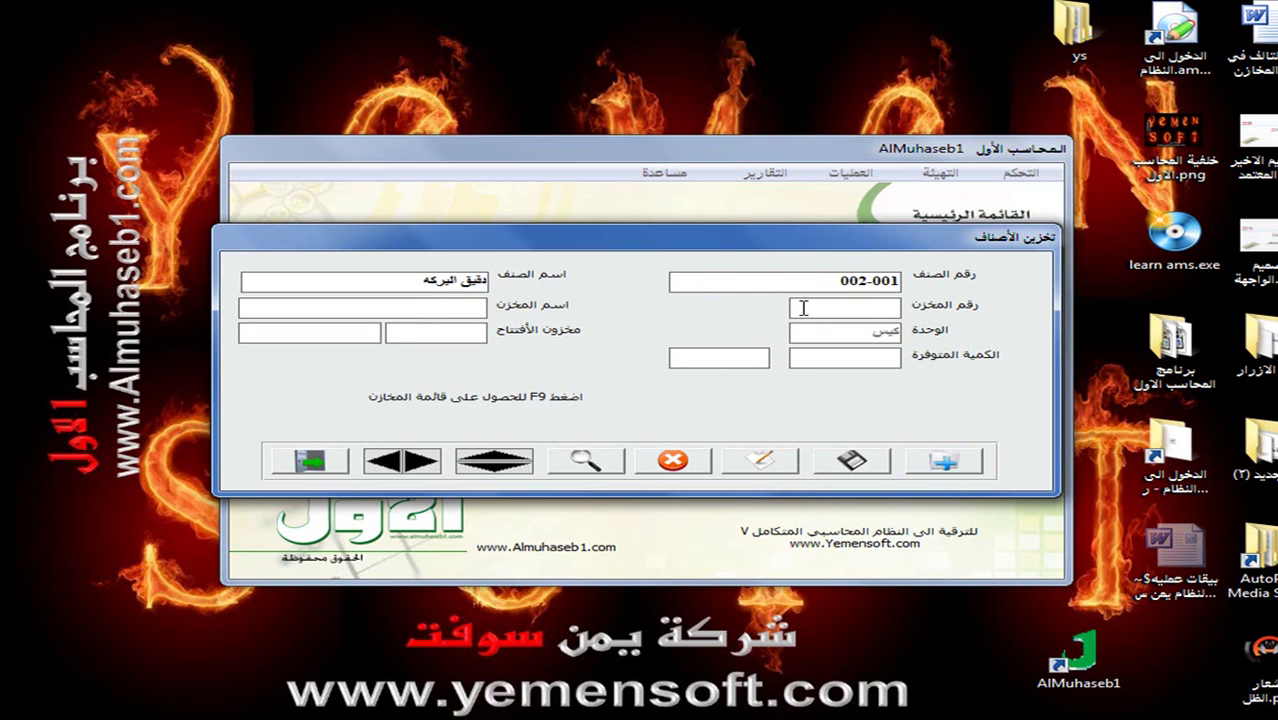
pyautogui.press('F5')
pyautogui.click(534, 297)
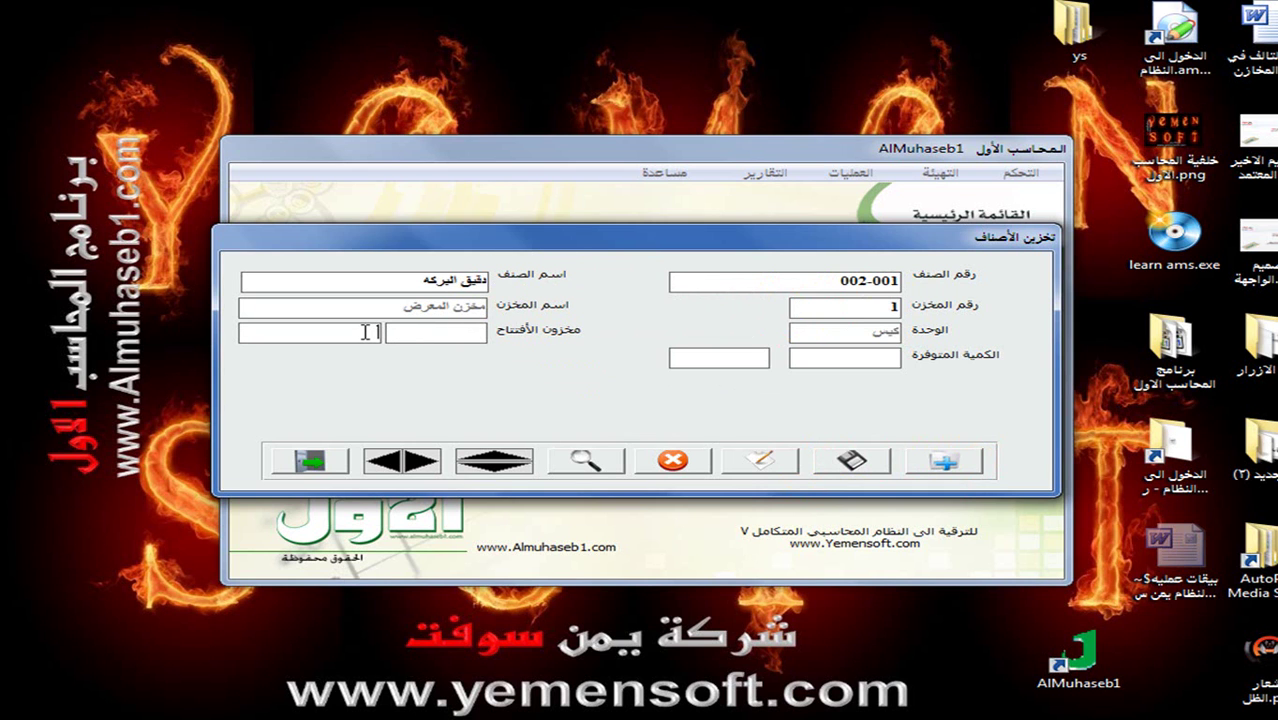
# Set the opening stock of دقيق البركه to 150 and save the record.
pyautogui.write('150')
pyautogui.press('Tab')
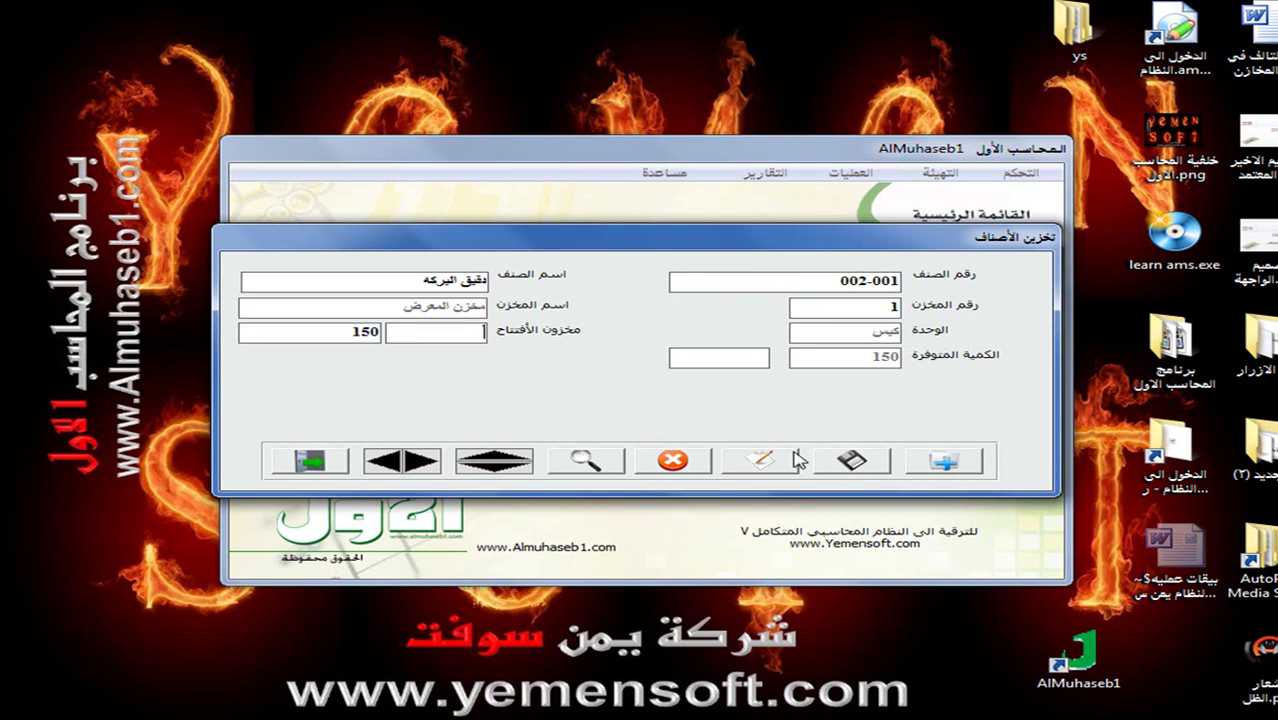
pyautogui.click(853, 460)
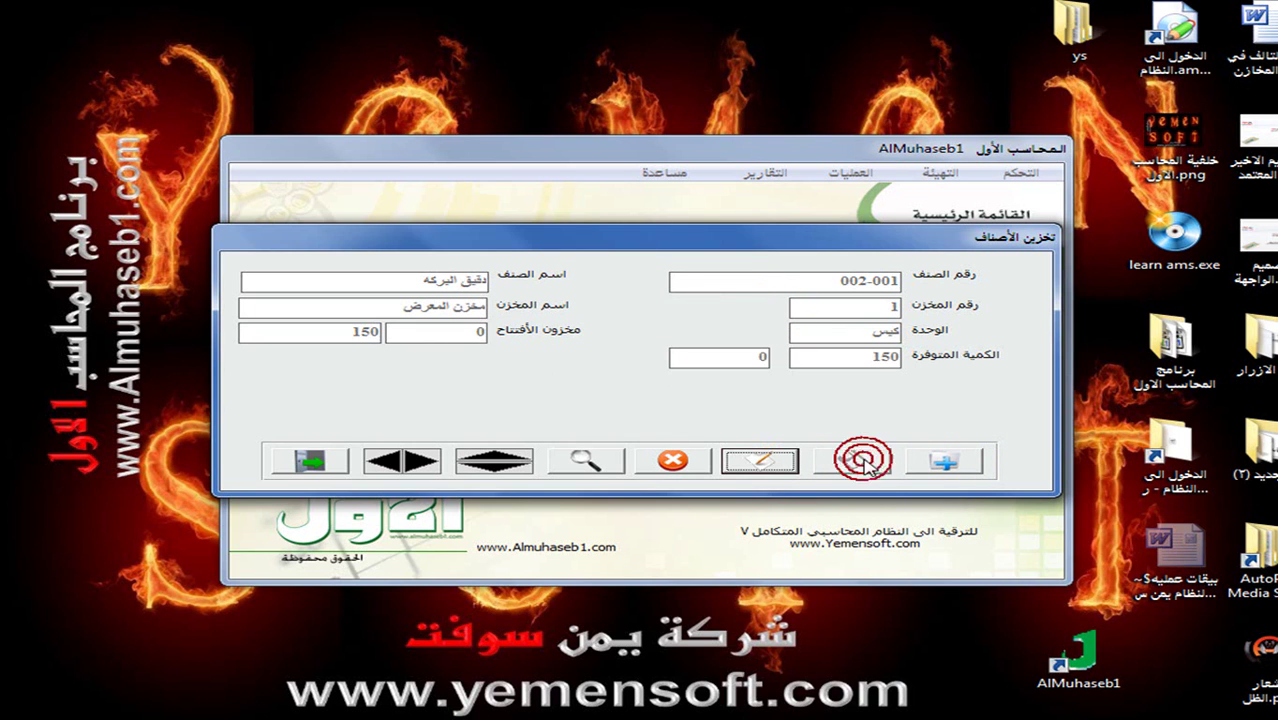
# Start a new storage record for item 003-001 (عصير سيزر مانجو كرتون) from group 003 and assign it to warehouse 2 (المخزن الرئيسي).
pyautogui.click(935, 464)
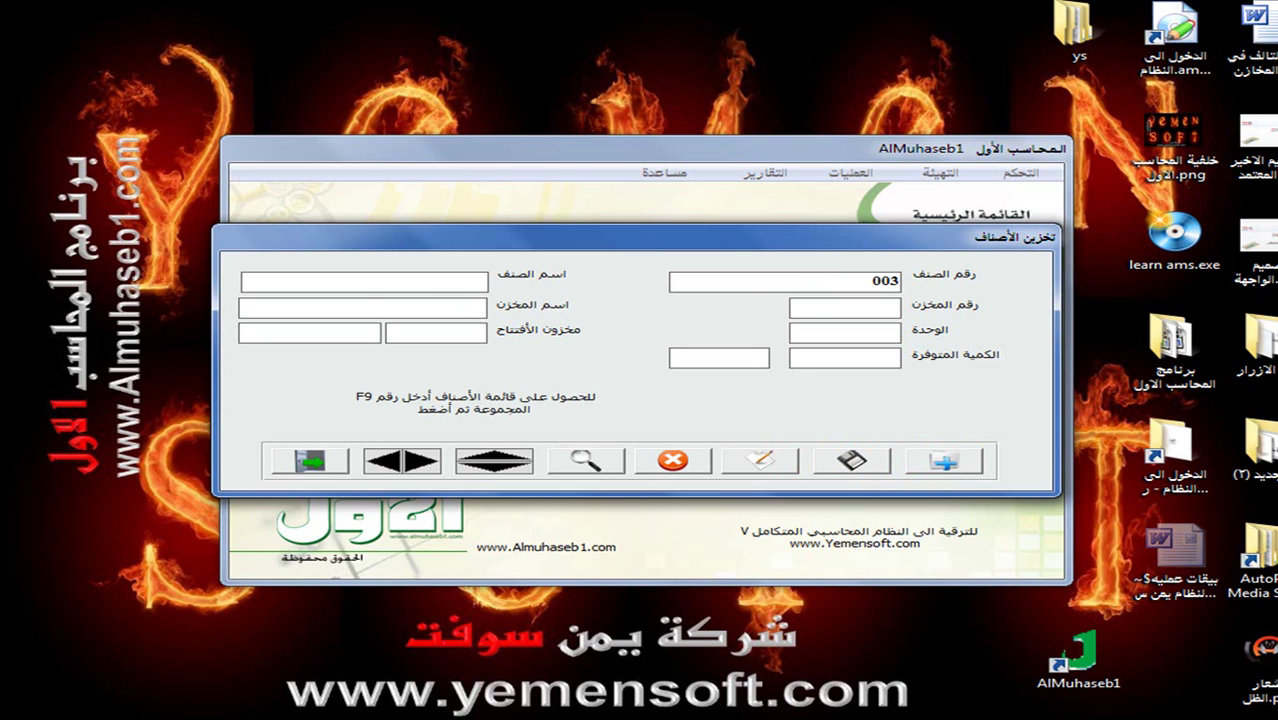
pyautogui.write('003')
pyautogui.press('F9')
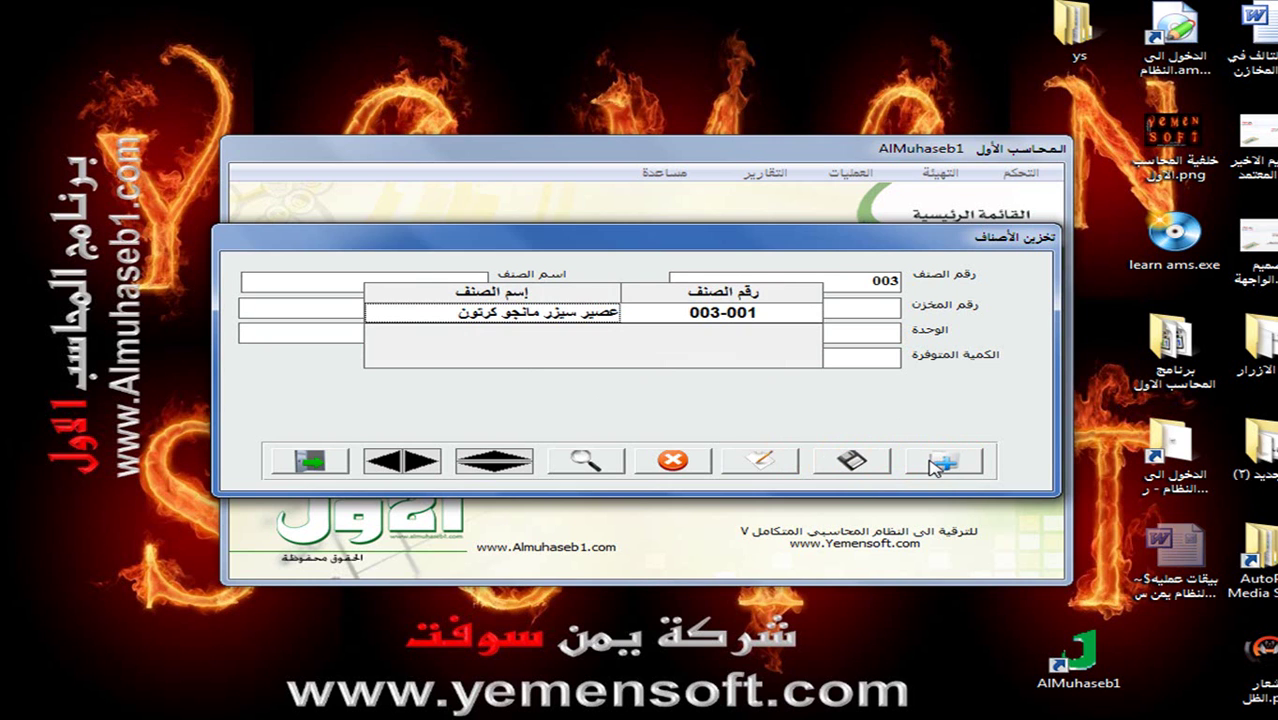
pyautogui.doubleClick(600, 316)
pyautogui.click(845, 308)
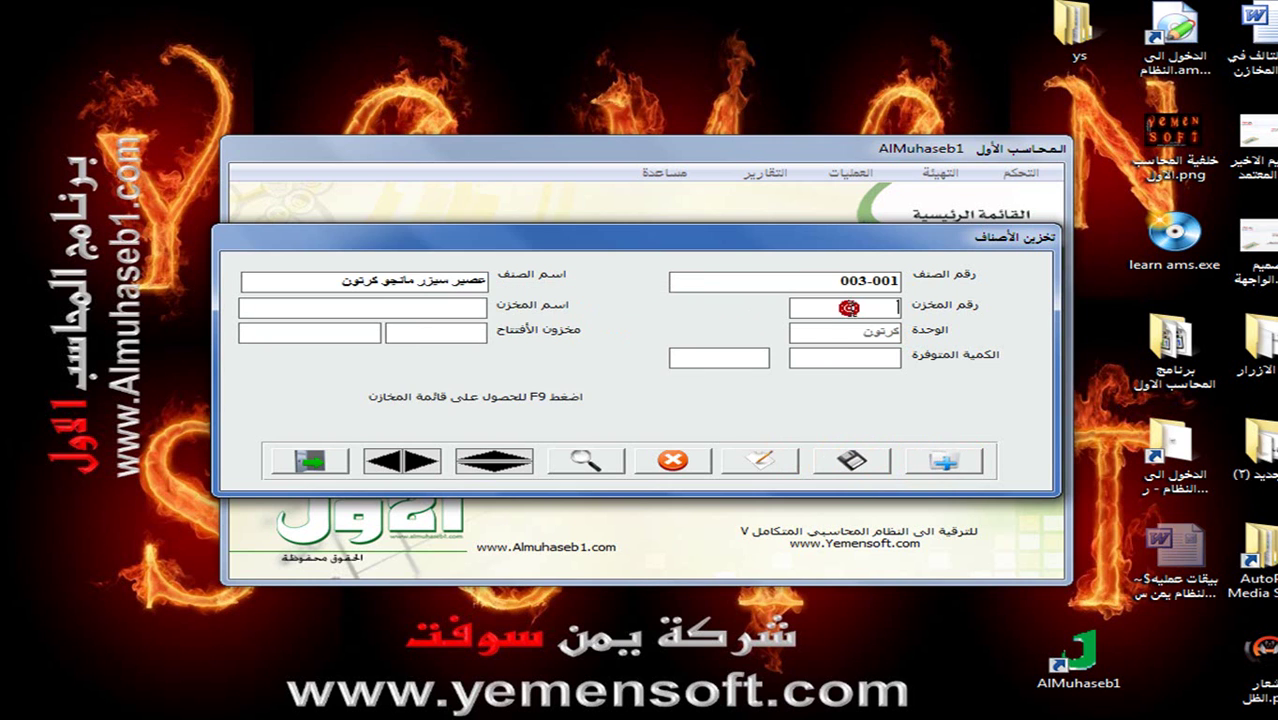
pyautogui.press('F9')
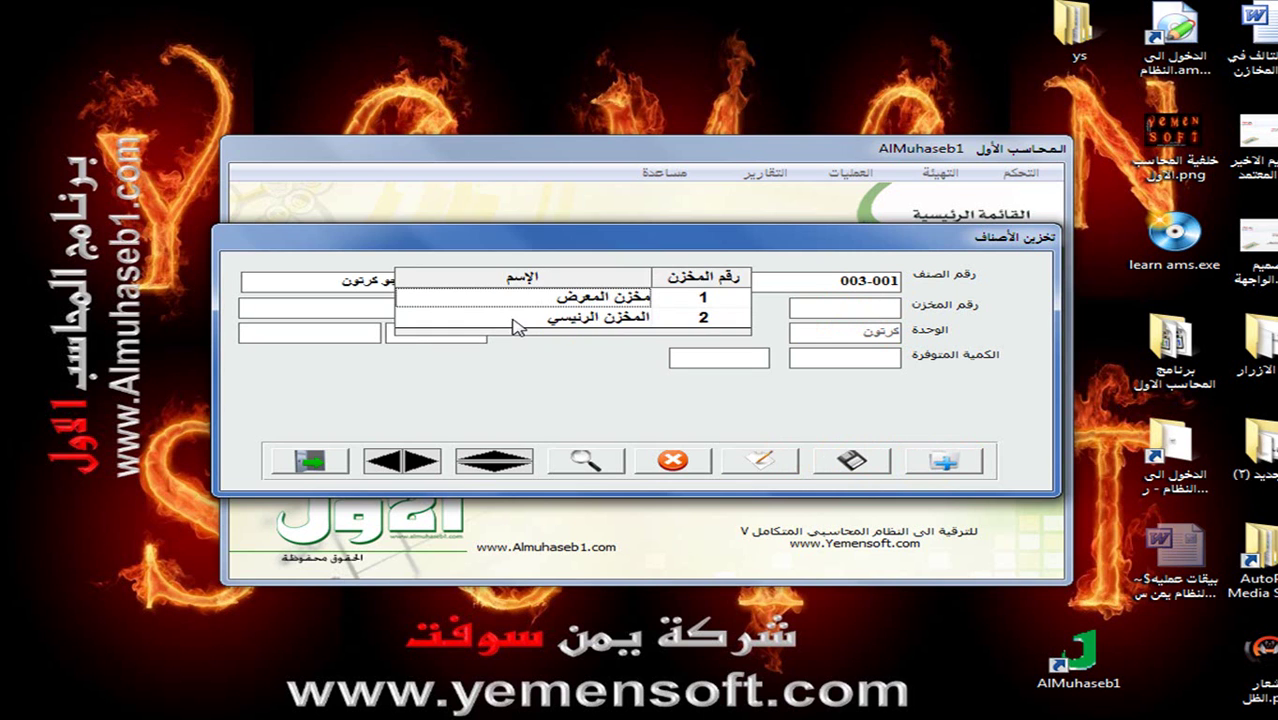
pyautogui.doubleClick(520, 318)
# Set the opening stock of عصير سيزر مانجو كرتون to 50 cartons and save the storage record.
pyautogui.click(358, 335)
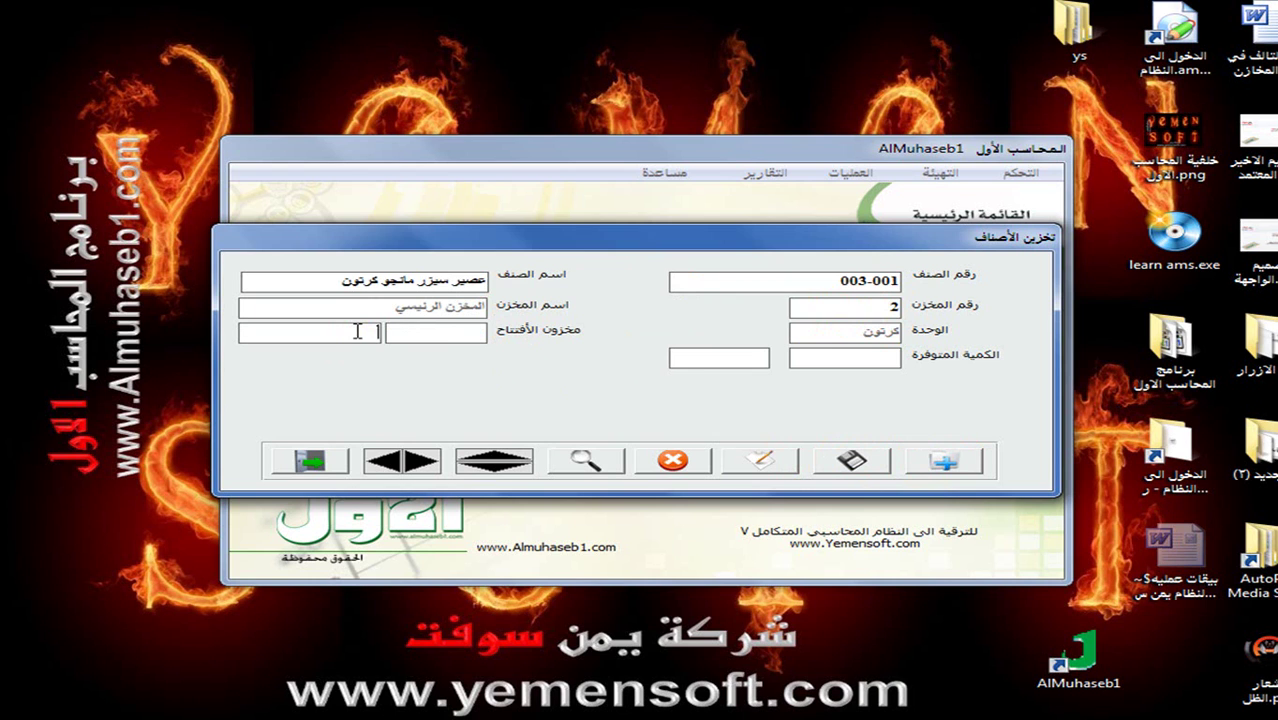
pyautogui.write('50')
pyautogui.click(440, 335)
pyautogui.press('Return')
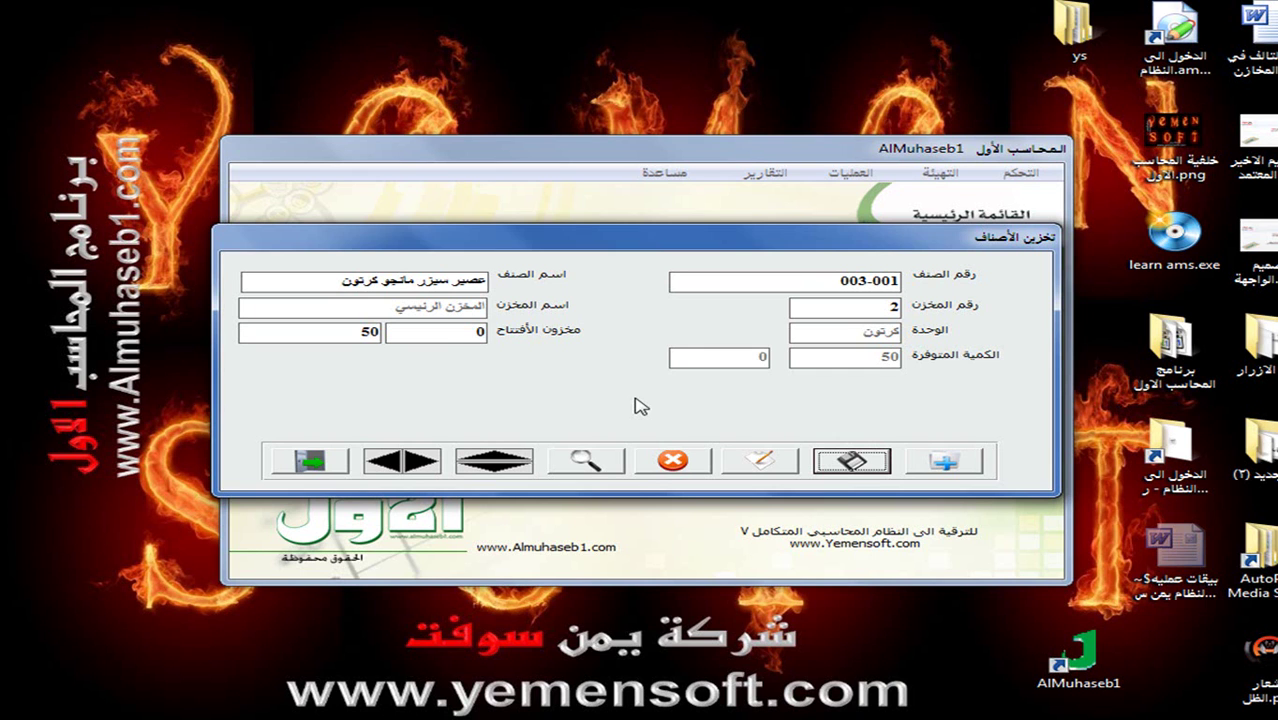
pyautogui.click(849, 469)
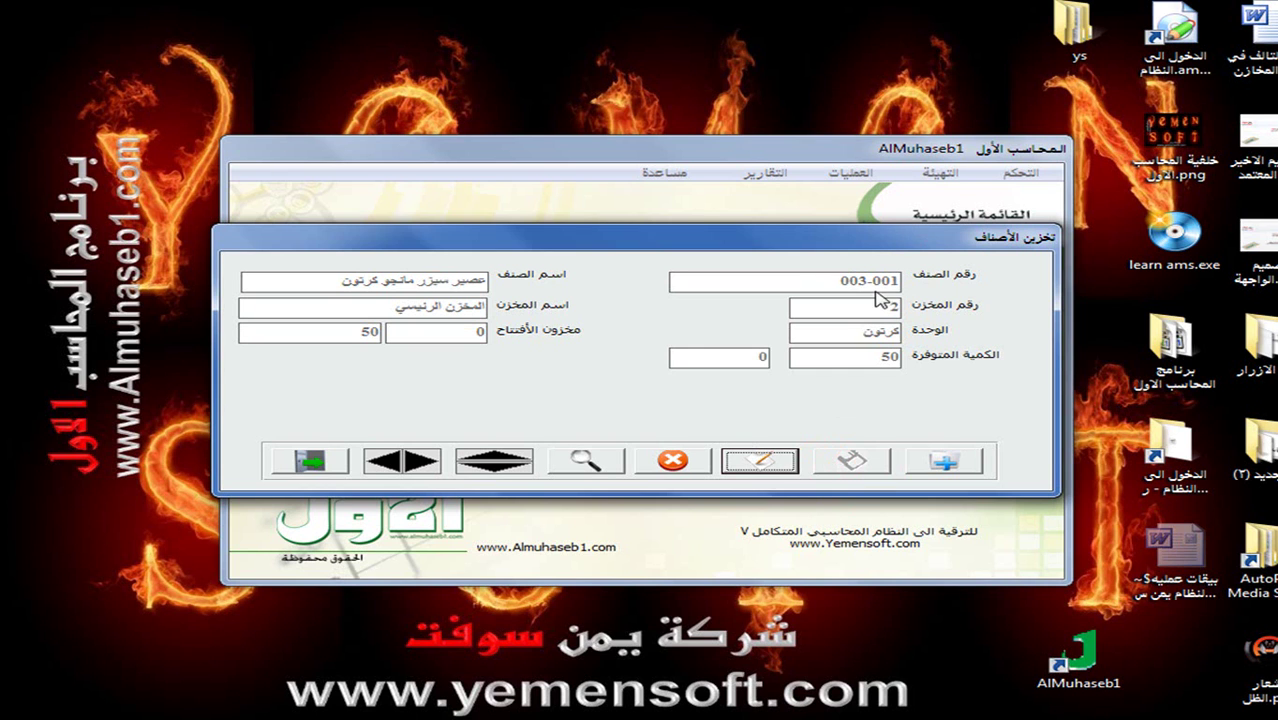
# Search the stored records with item prefix 00, check the record of item 002-001 in warehouse 1, and close the item storage form.
pyautogui.click(592, 458)
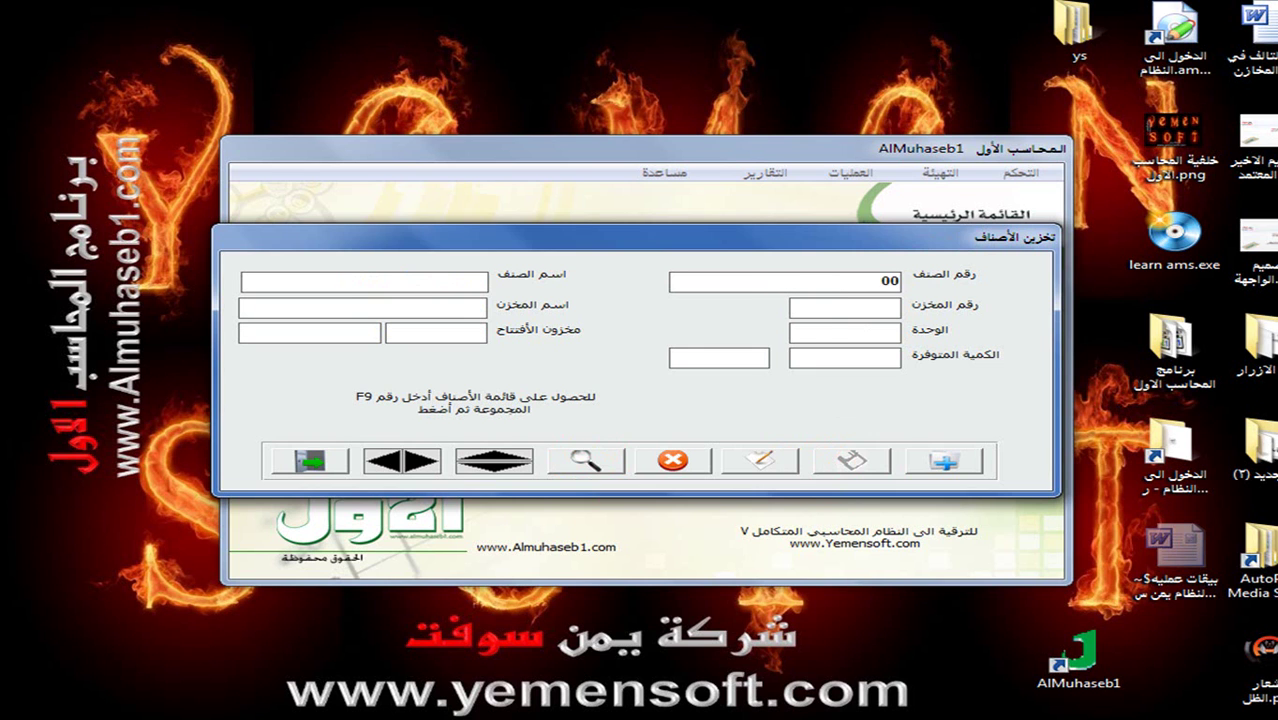
pyautogui.press('F9')
pyautogui.doubleClick(586, 313)
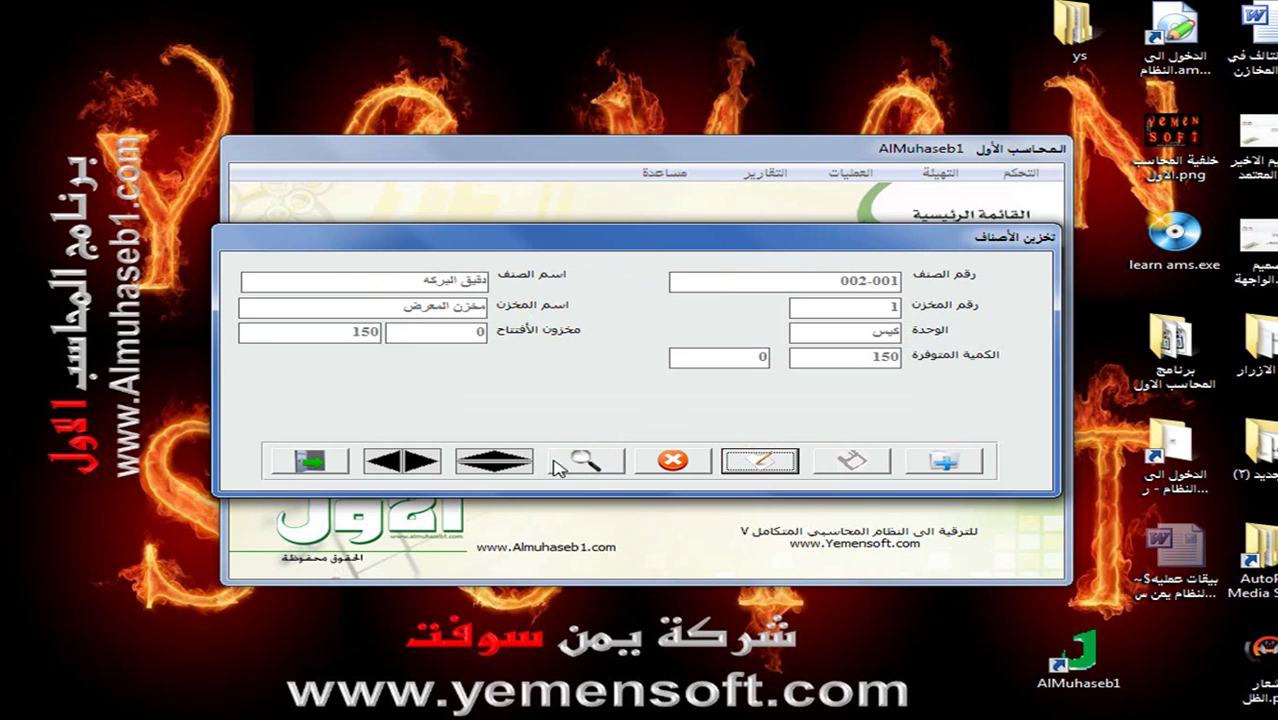
pyautogui.click(338, 462)
# Generate the item storage report (تخزين الأصناف) for all items (كل الأصناف), ordered by number, review it, and close the report window.
pyautogui.click(776, 174)
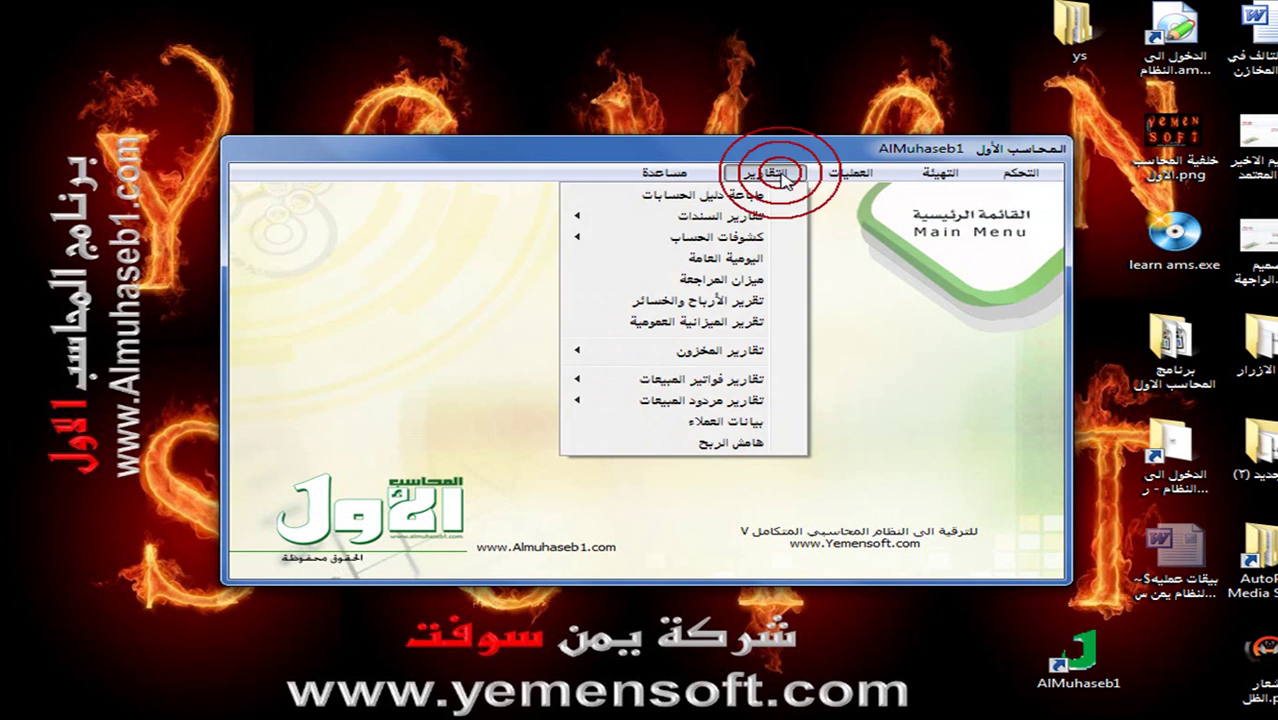
pyautogui.moveTo(725, 358)
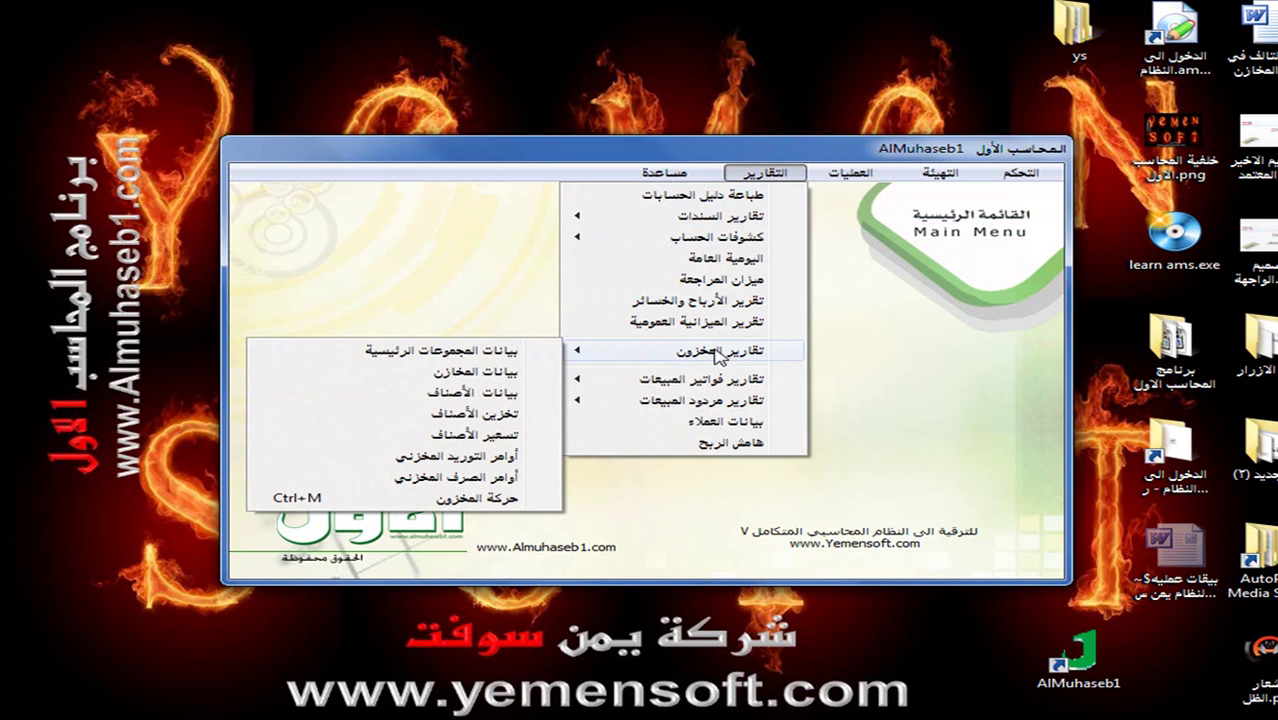
pyautogui.click(493, 415)
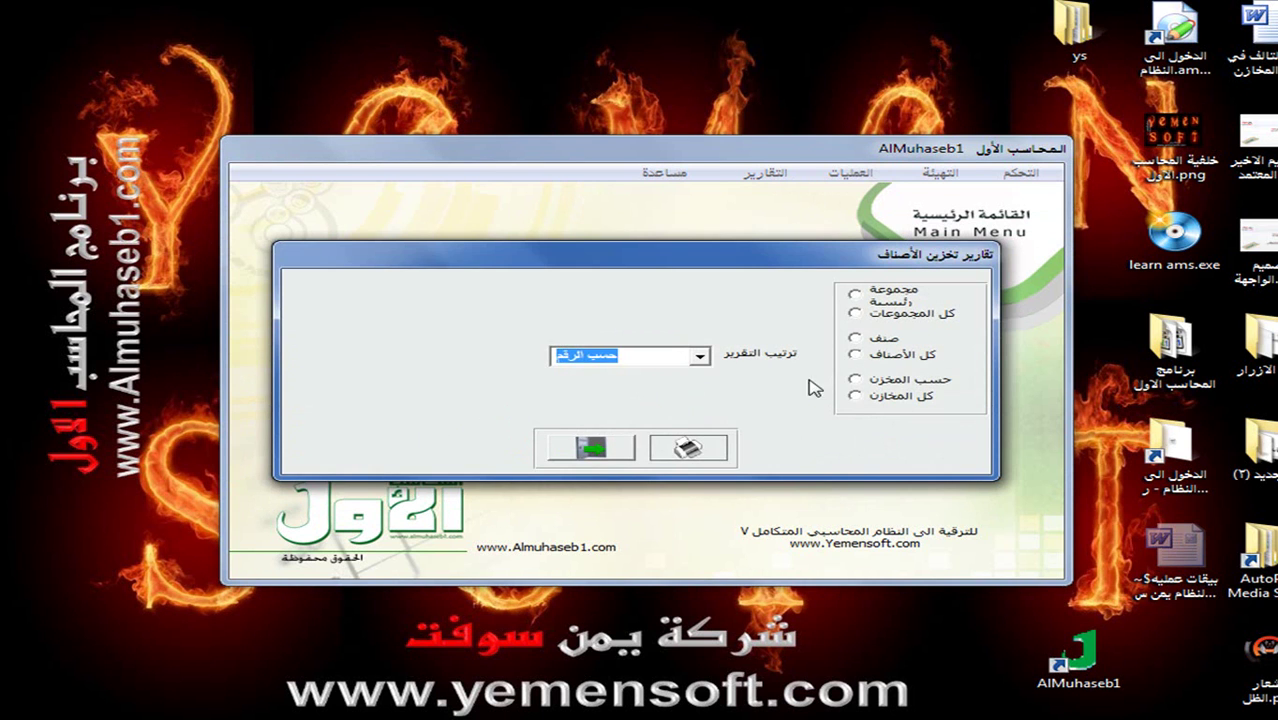
pyautogui.click(855, 355)
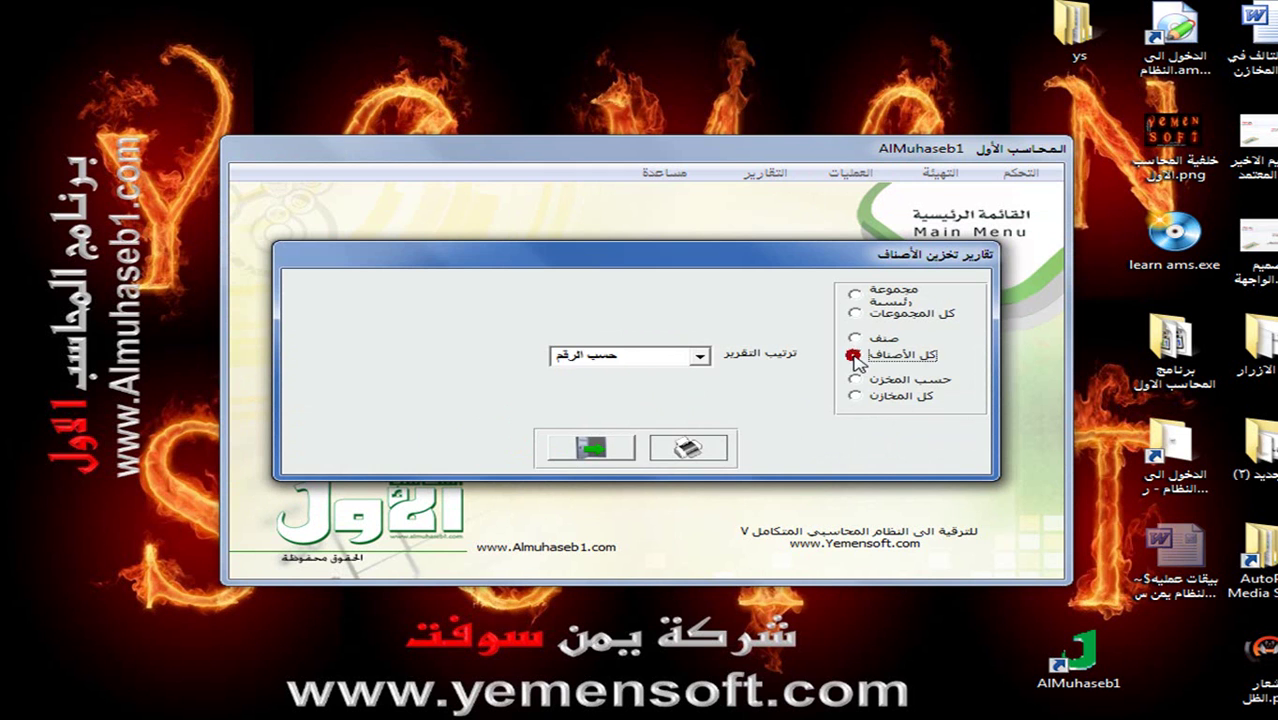
pyautogui.click(688, 446)
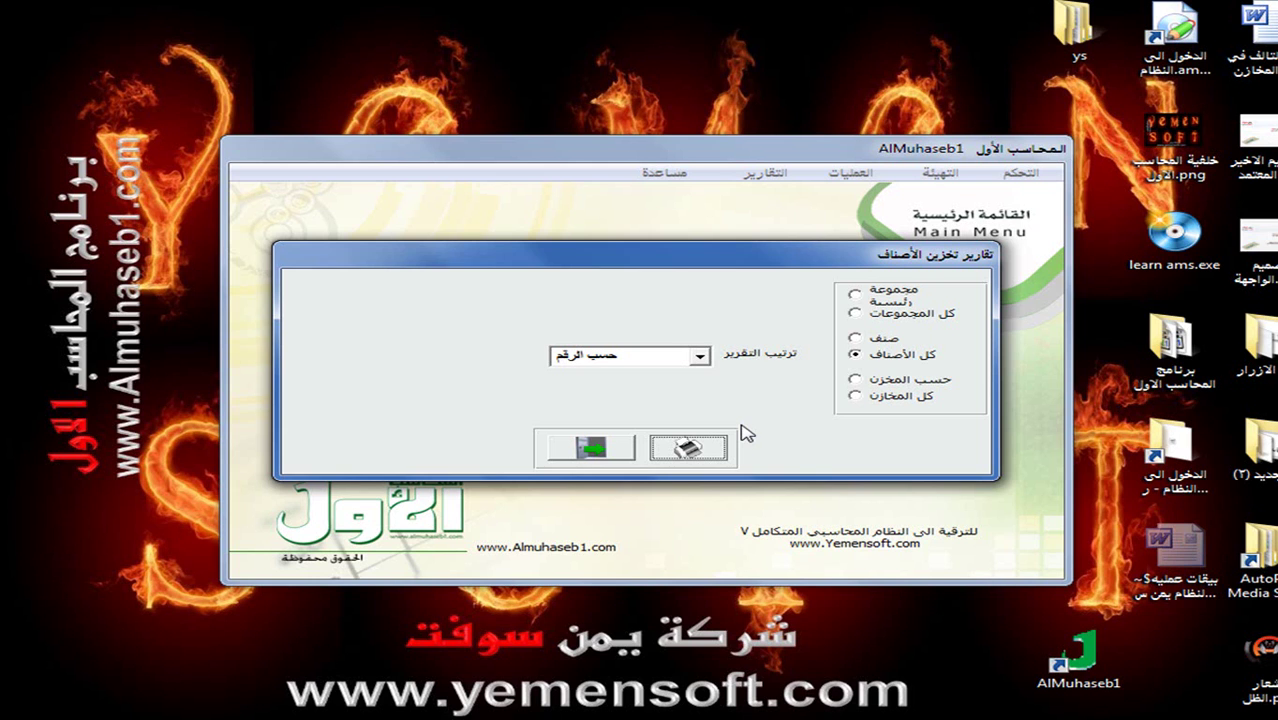
pyautogui.click(612, 450)
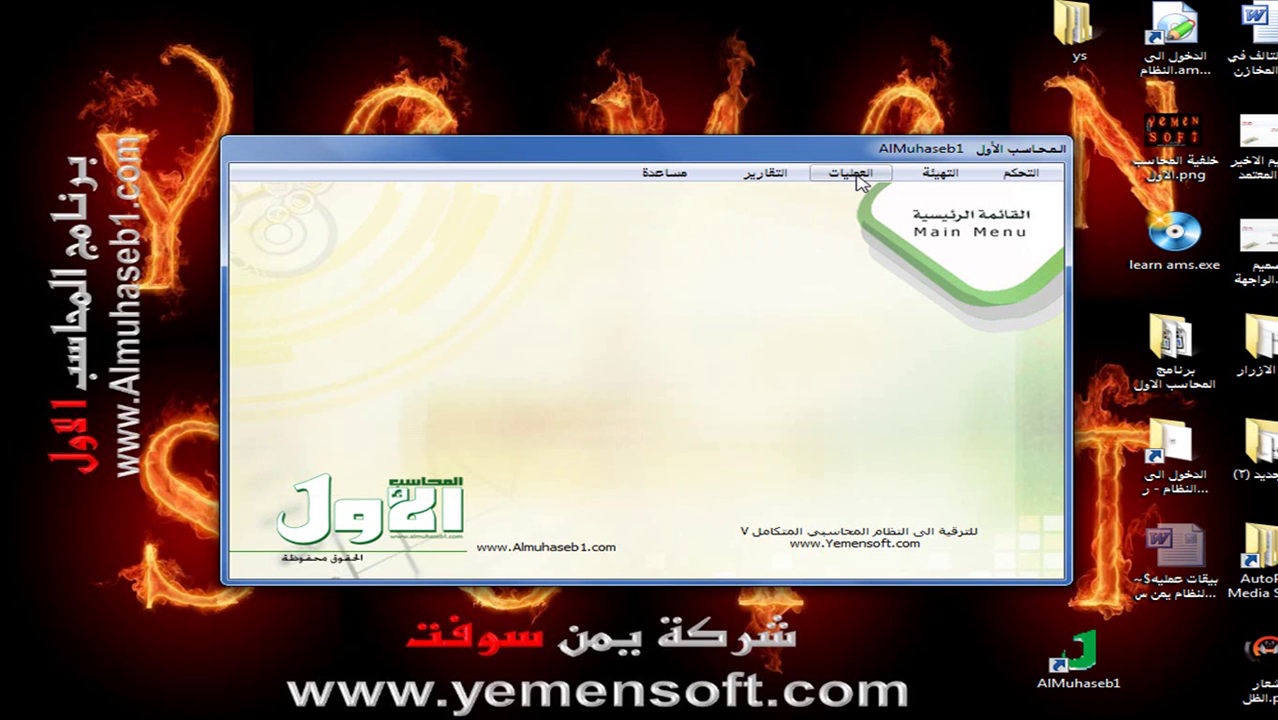
# Open the item pricing form (تسعير الأصناف).
pyautogui.click(856, 176)
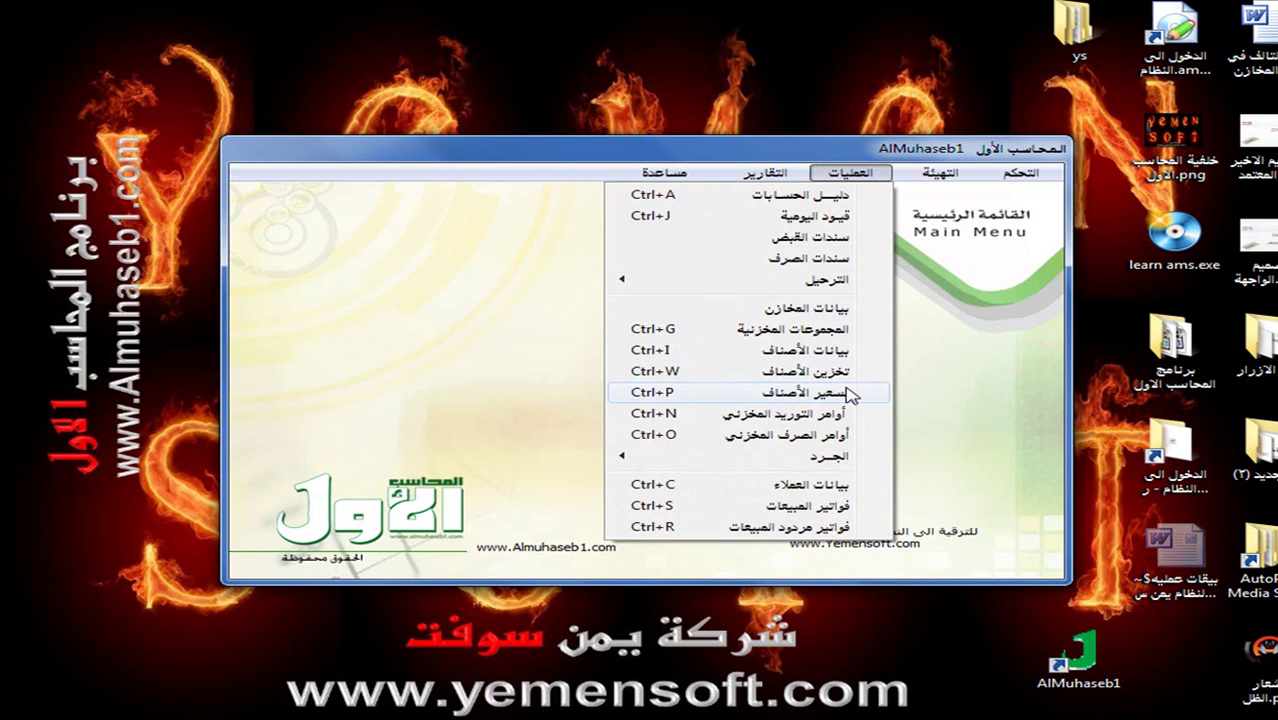